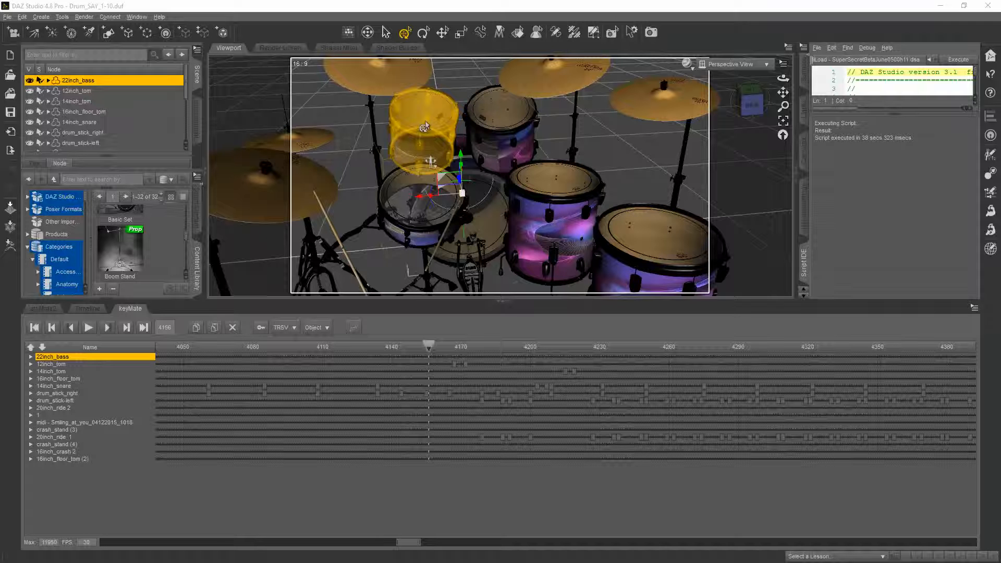
Expand the 12inch_tom drum, drum_stick_right and drum_stick-left tracks in the keyframe editor and scrub near frame 4165
left_click(31, 365)
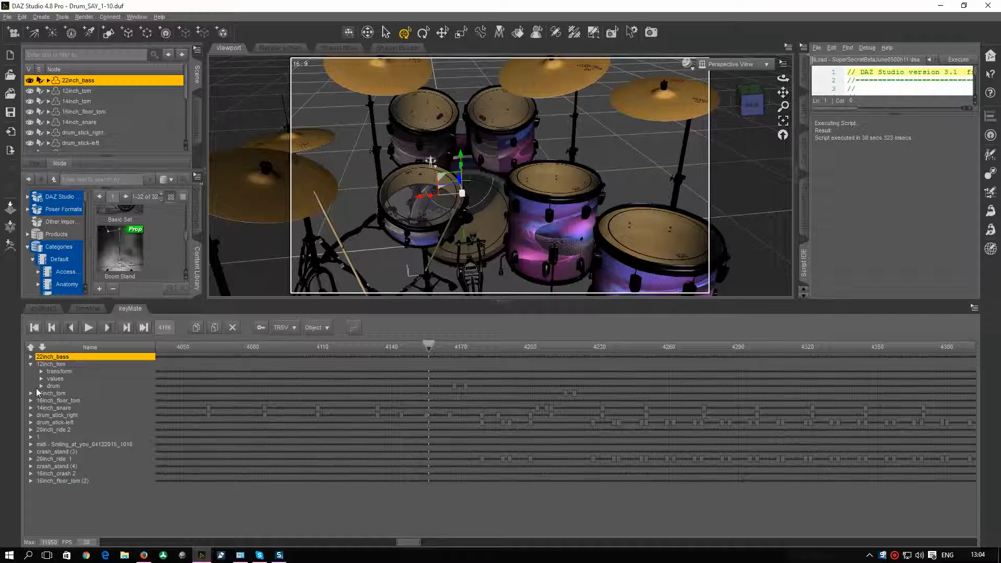
left_click(41, 386)
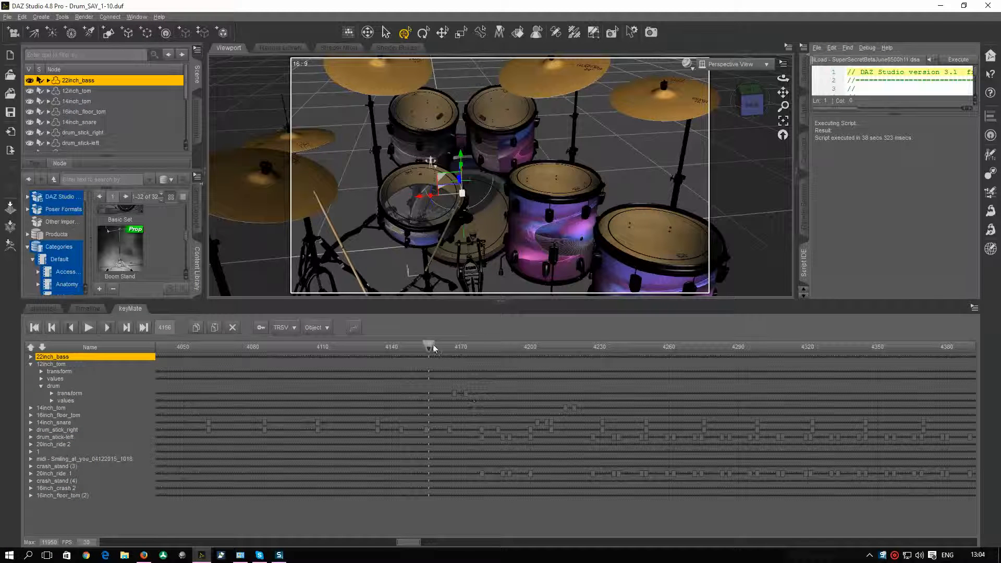
mouse_move(430, 346)
left_mouse_down()
mouse_move(468, 345)
mouse_move(447, 348)
left_mouse_up()
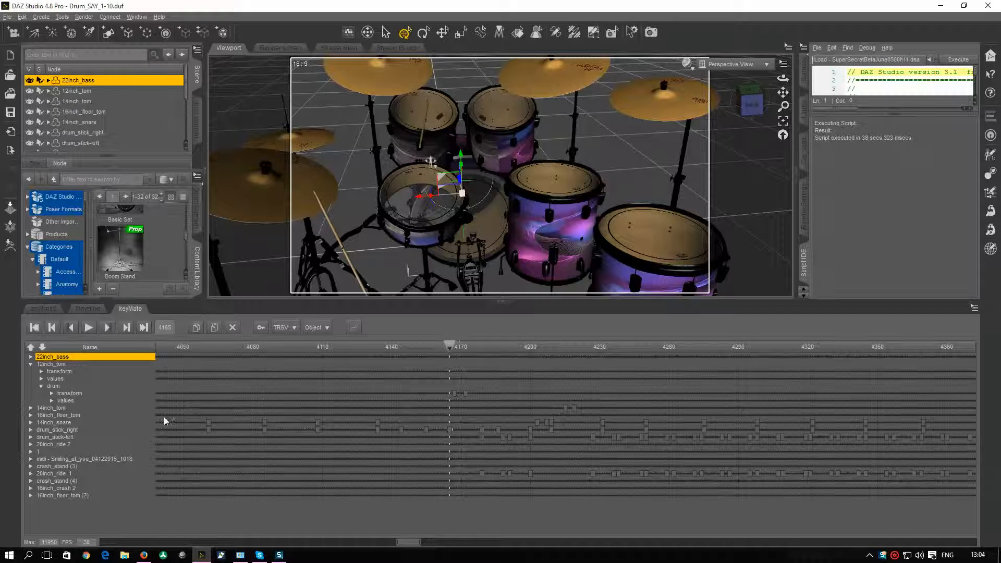
left_click(30, 429)
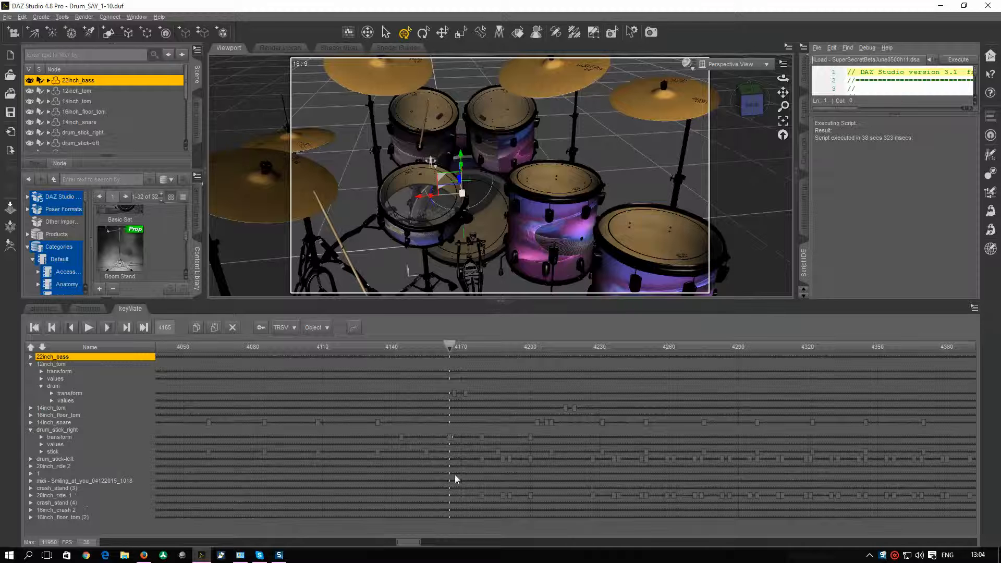
left_click_drag(445, 345, 442, 345)
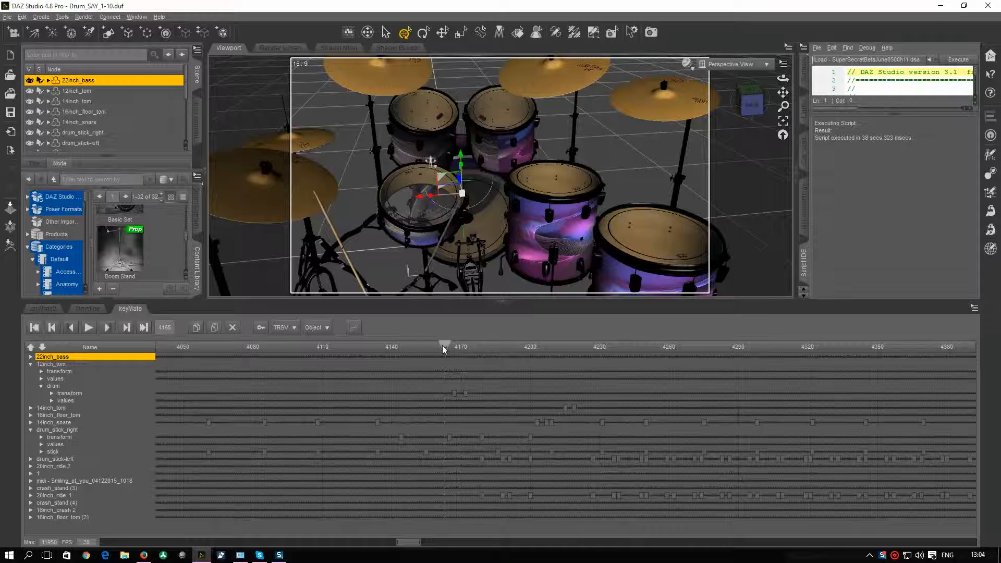
left_click(31, 458)
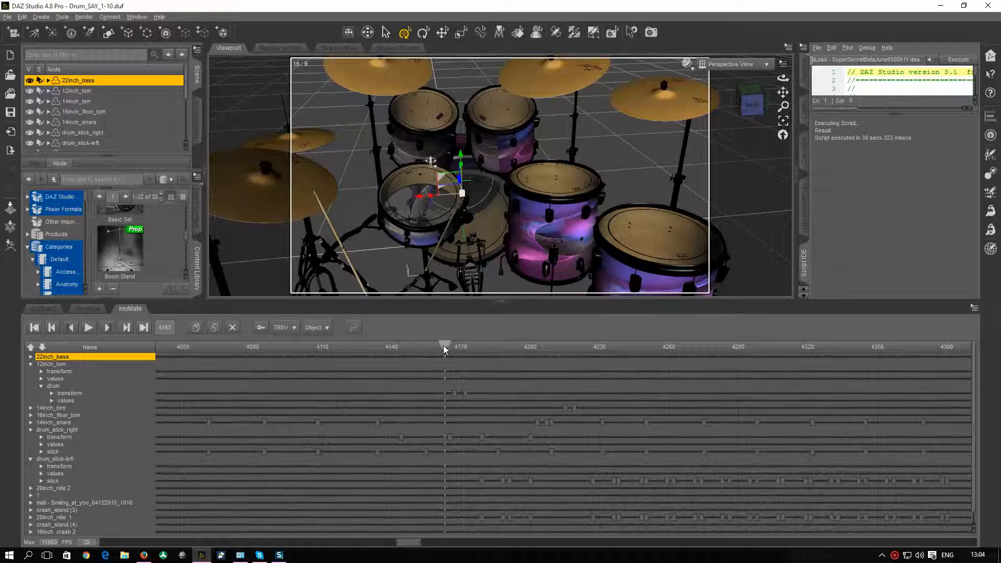
Expand drum_stick_right's transform channels and scrub through its keyframes to examine the stick's movement over the 12-inch tom
left_click_drag(443, 345, 421, 349)
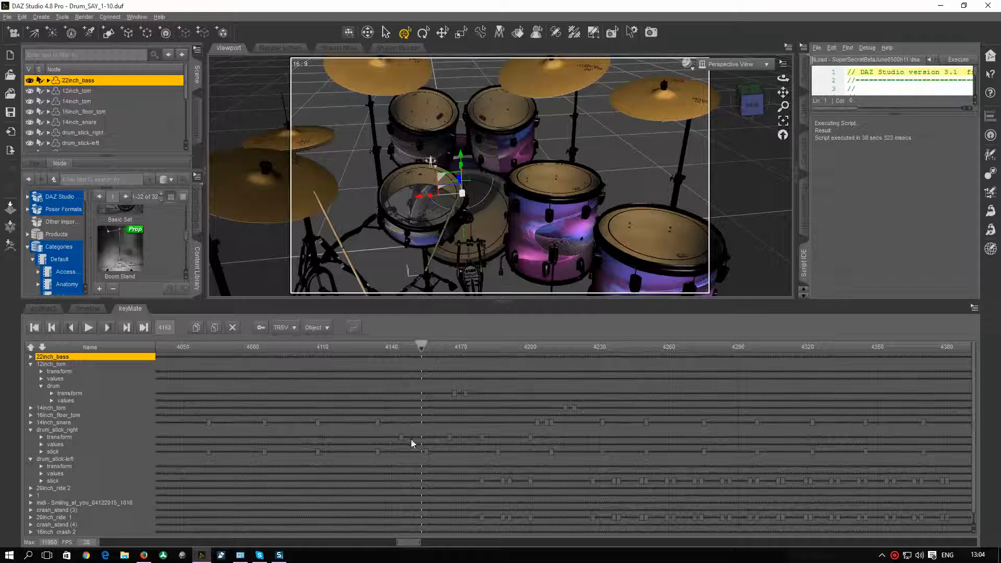
left_click(42, 436)
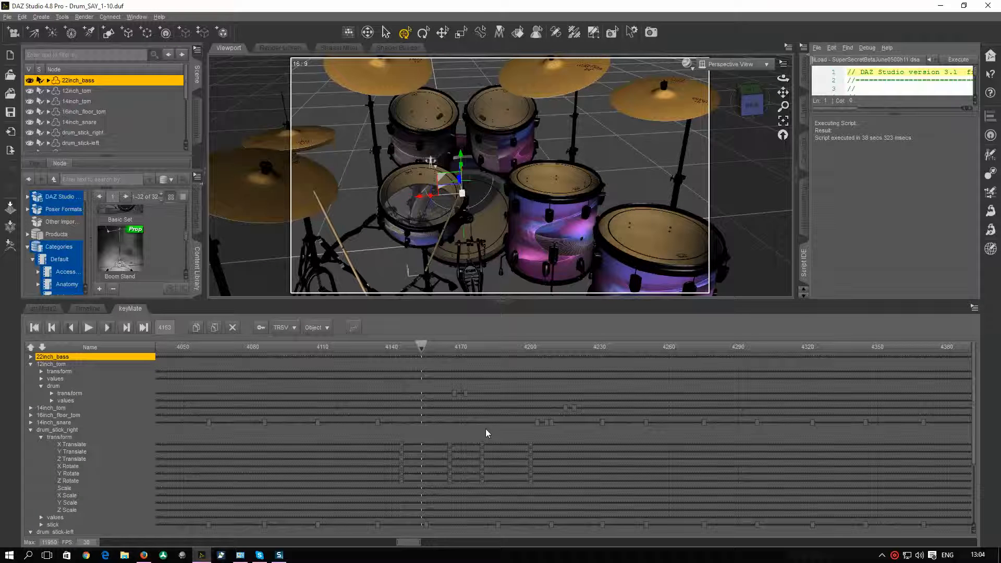
left_click_drag(420, 346, 449, 358)
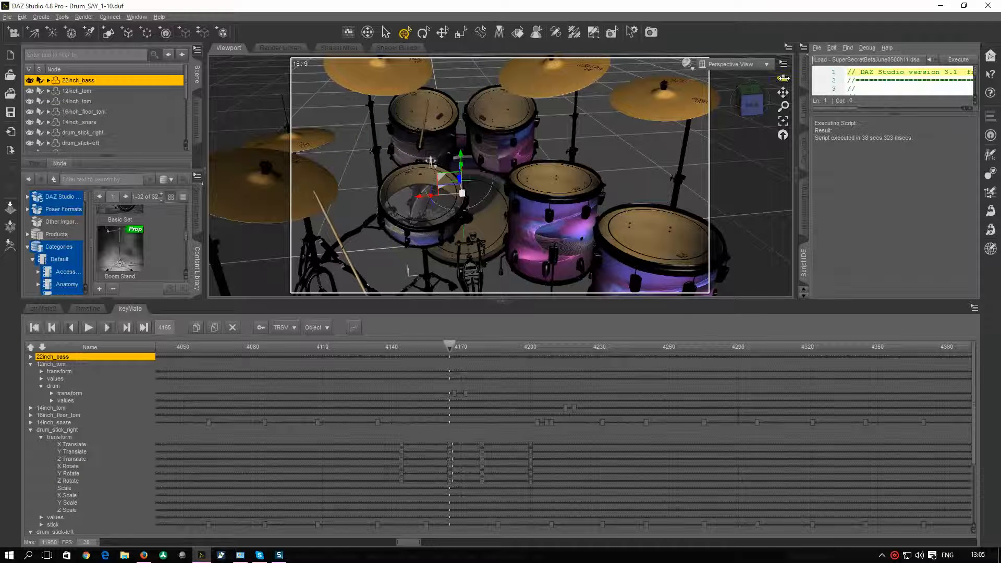
left_click_drag(783, 78, 706, 247)
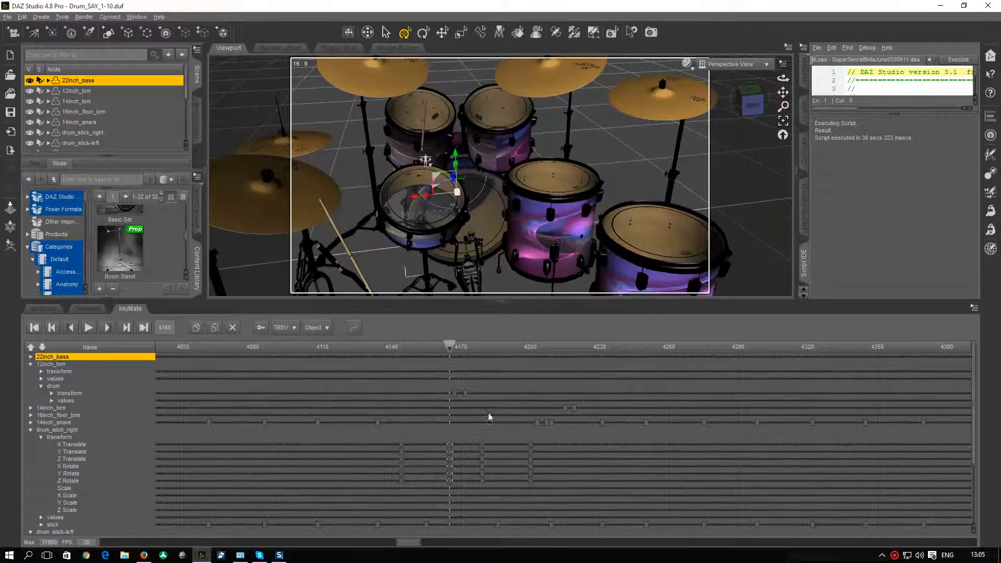
left_click(453, 348)
left_click_drag(453, 347, 482, 353)
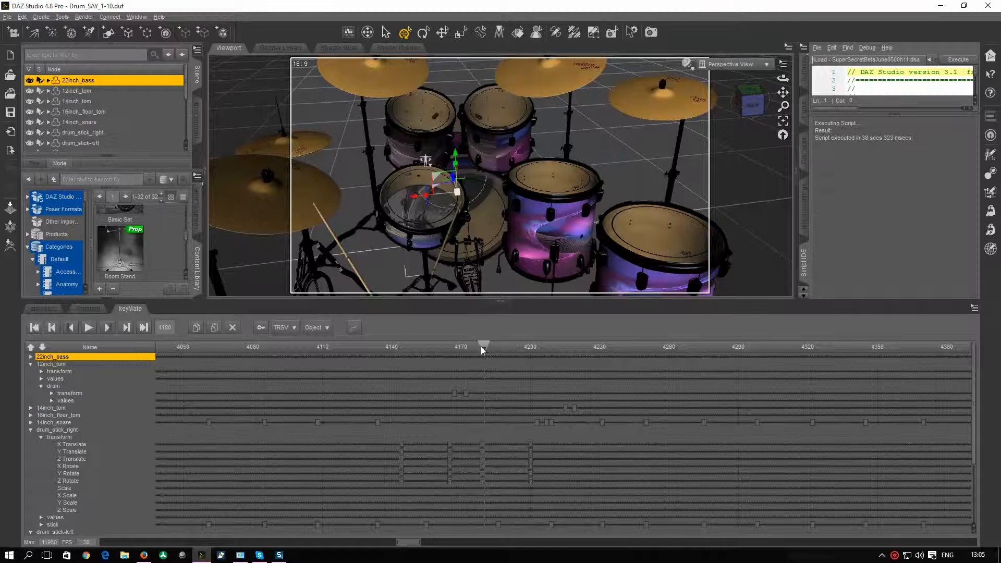
left_click_drag(482, 347, 446, 352)
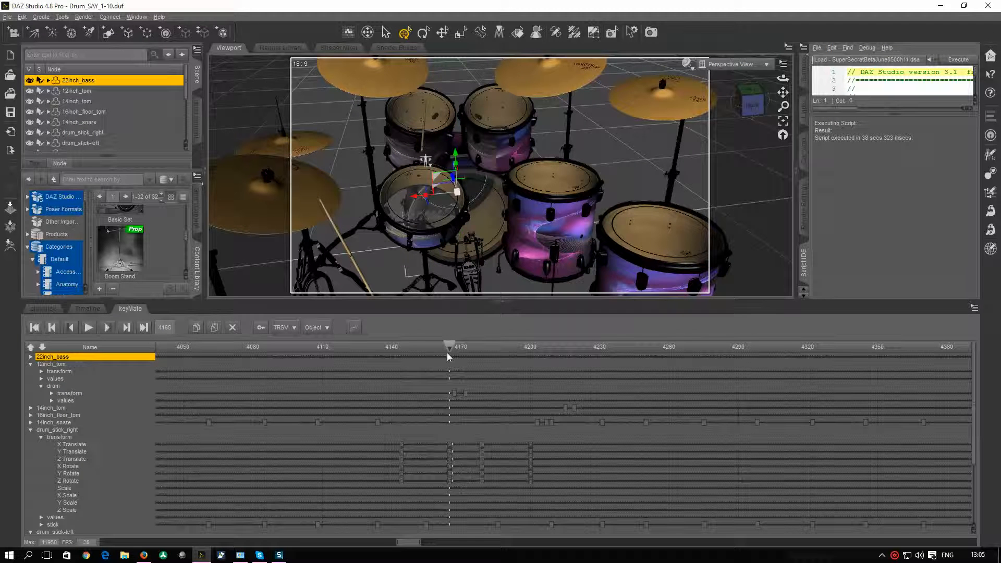
Display the transform parameters of the selected bass drum
left_click(808, 137)
left_click(807, 98)
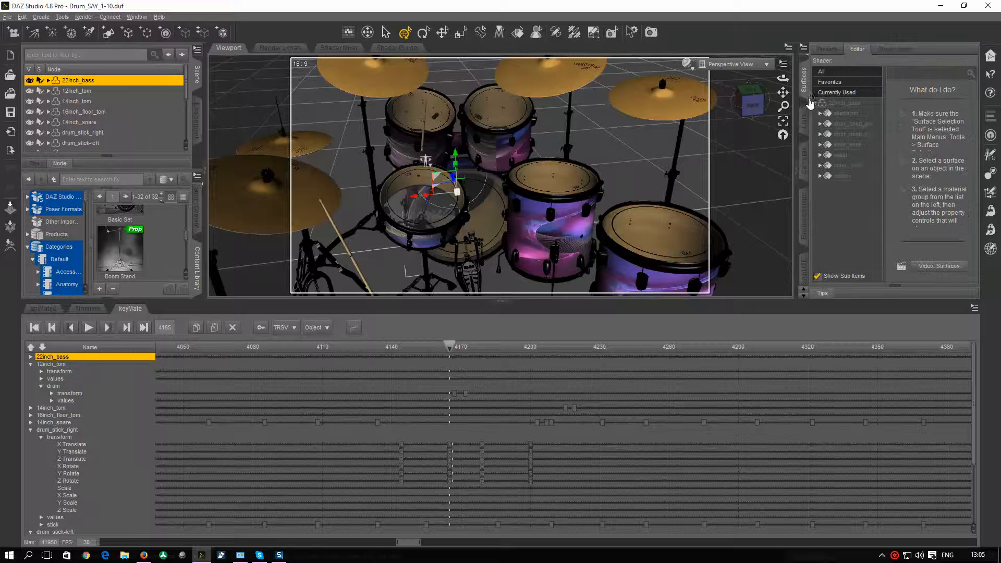
left_click(807, 91)
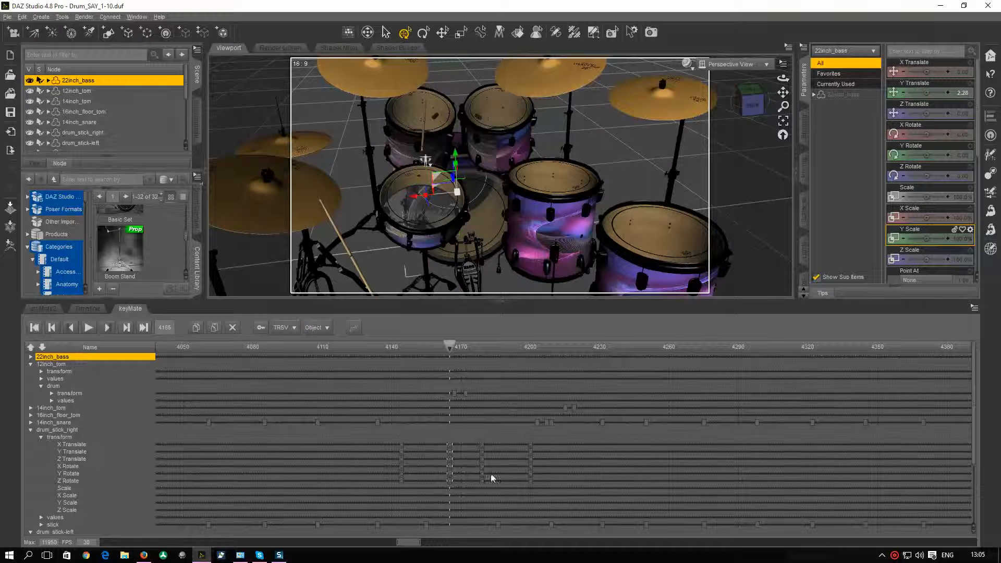
Go to frame 4167, select the stick bone of drum_stick_right and save the scene
mouse_move(450, 347)
left_mouse_down()
mouse_move(481, 351)
mouse_move(452, 362)
left_mouse_up()
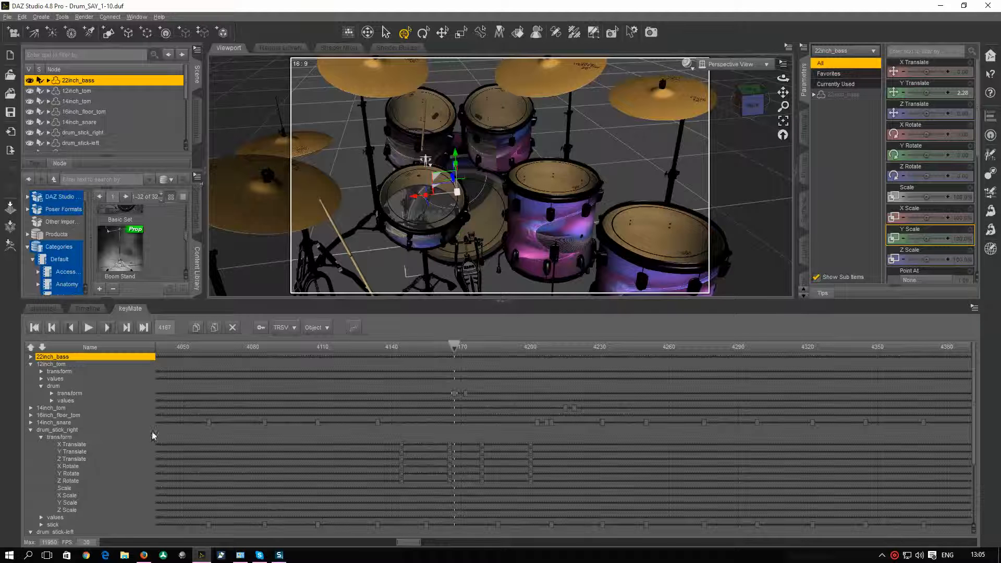
left_click(53, 525)
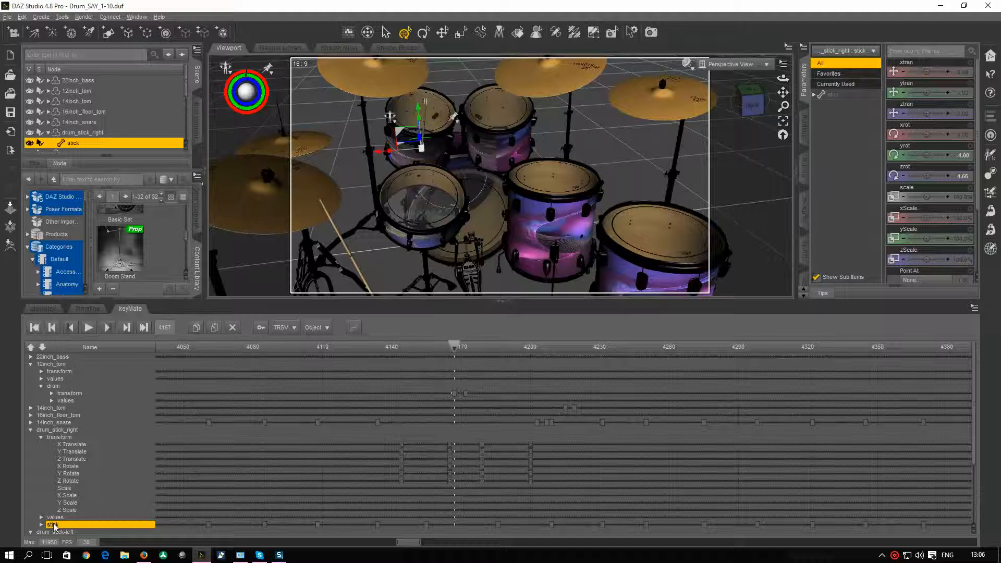
left_click(7, 16)
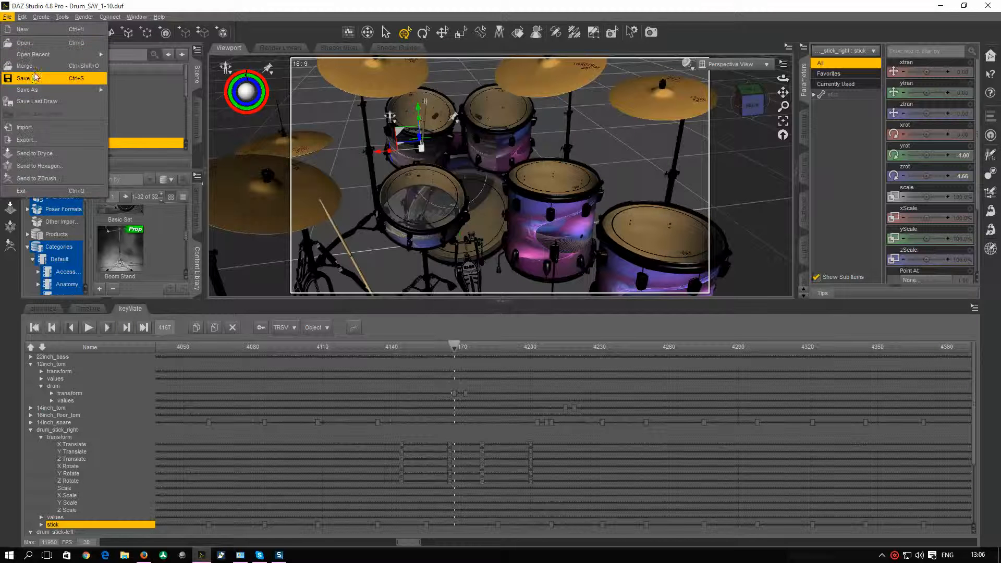
left_click(32, 78)
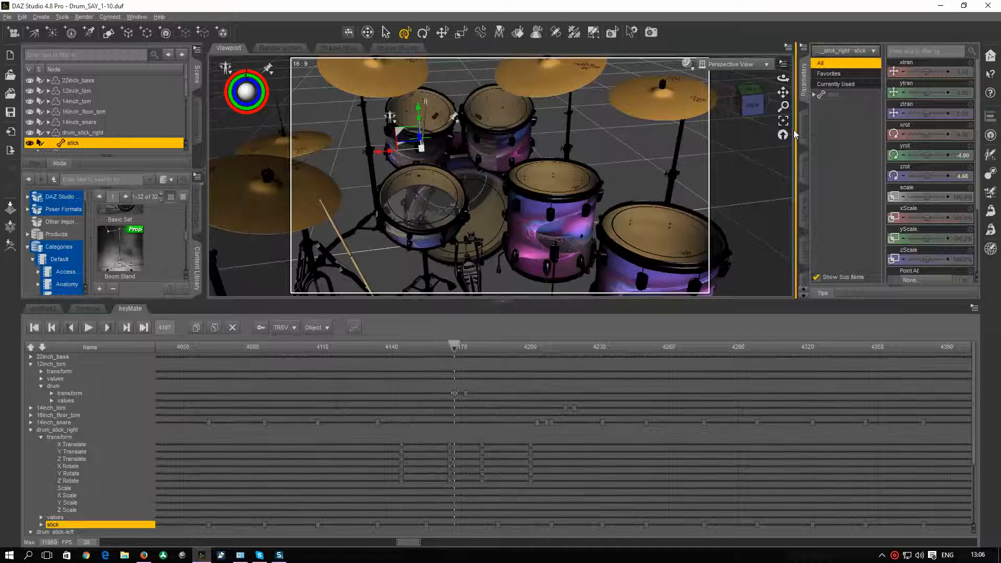
Execute the loaded mcjMidiLoad script with the right stick bone as the target node
left_click(805, 159)
left_click(804, 260)
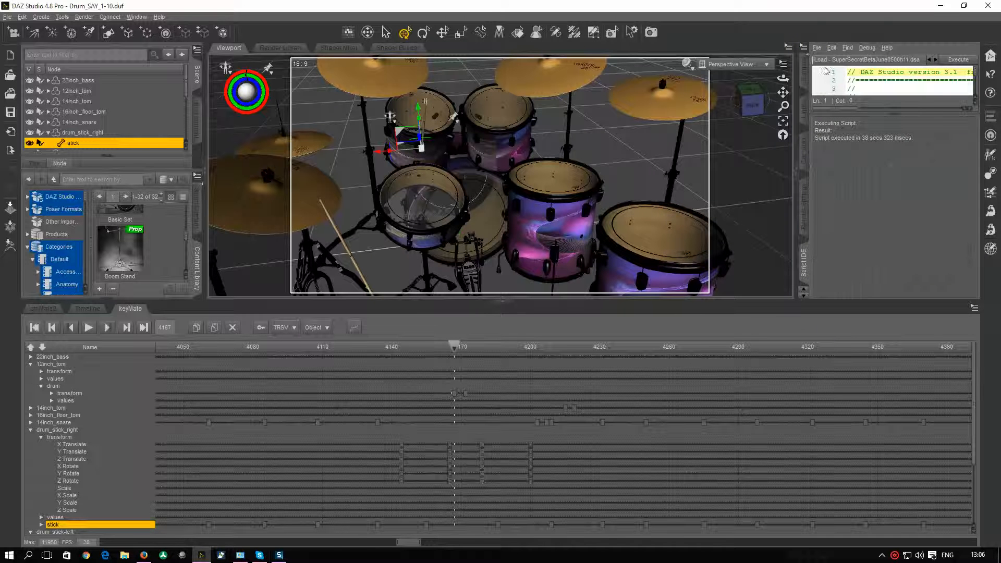
left_click(817, 48)
left_click(830, 165)
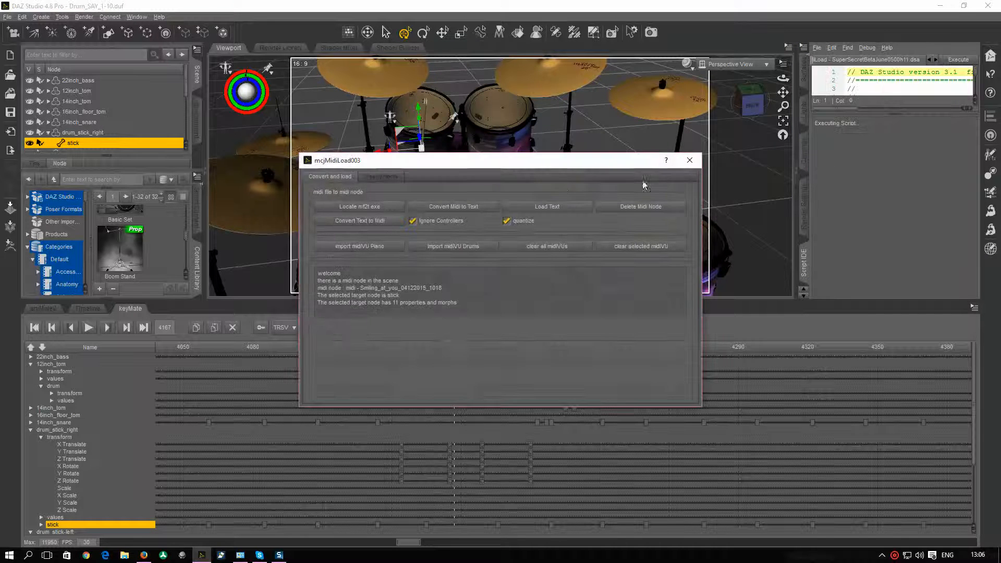
Set the MIDI assignment source to channel10 - Percussions and note048 - High Tom 2
left_click(387, 177)
left_click(389, 207)
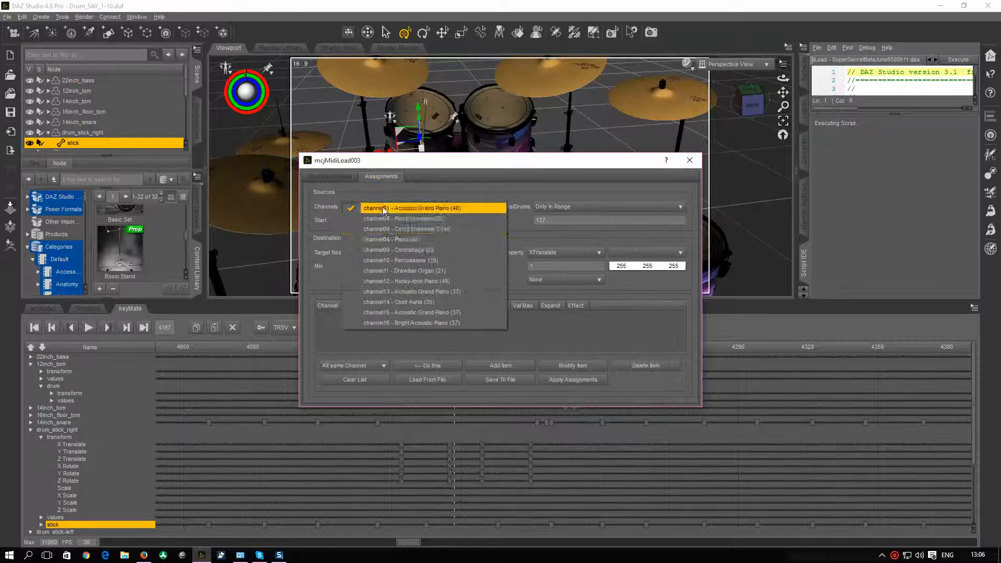
left_click(392, 260)
left_click(584, 208)
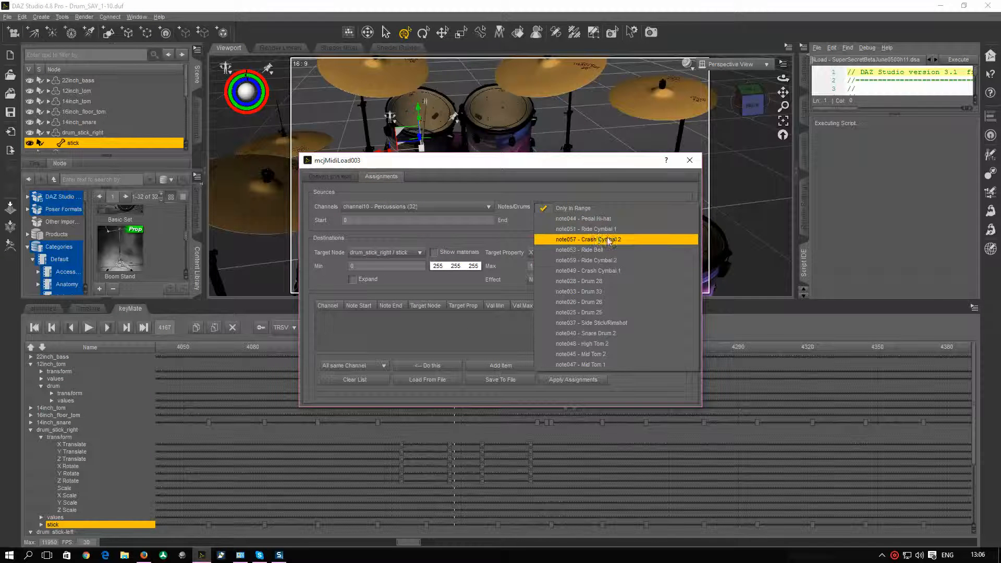
left_click(599, 347)
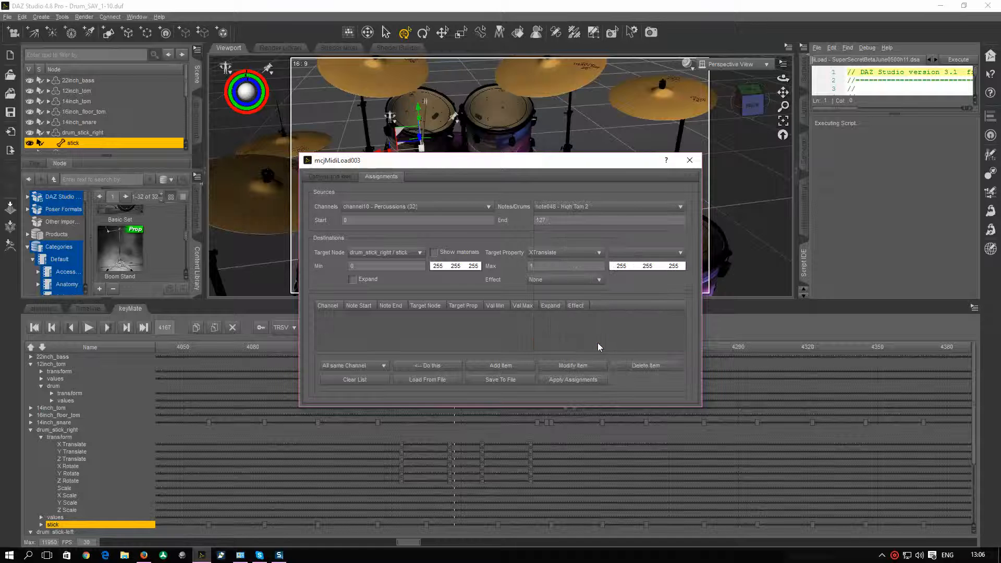
Add an assignment to the stick's YRotate with a maximum of -12 and apply it, closing the MIDI dialog
left_click(553, 253)
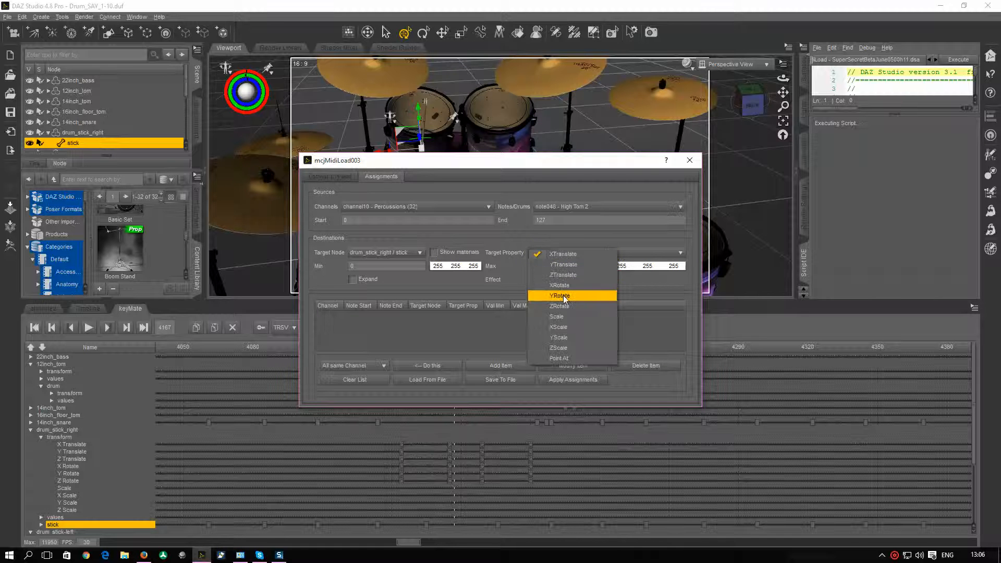
left_click(563, 295)
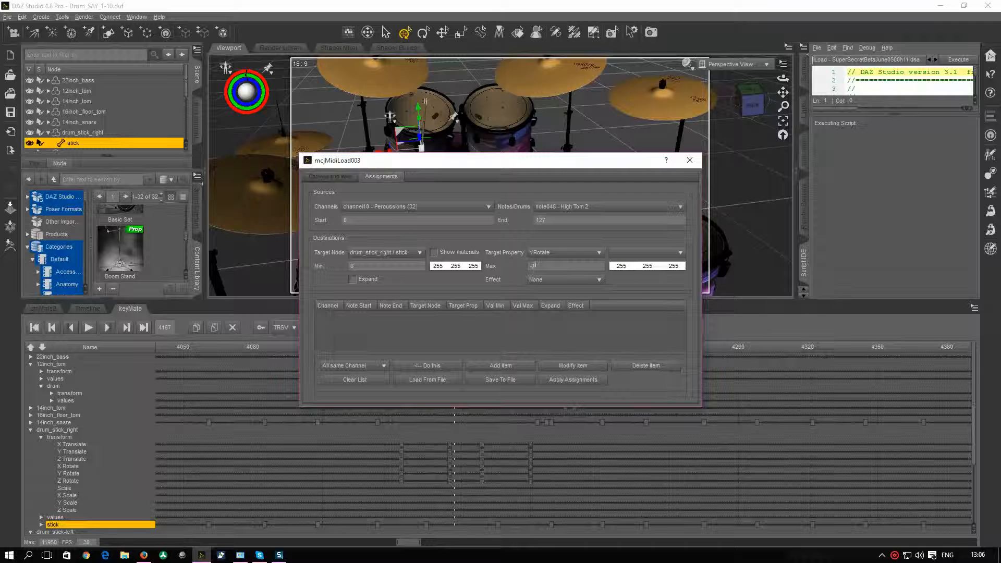
left_click(510, 367)
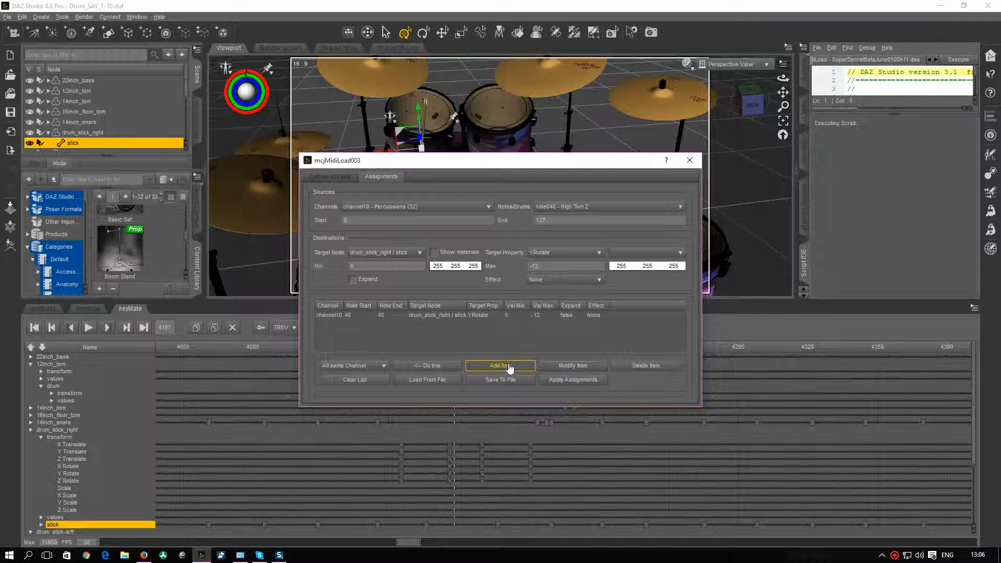
left_click(576, 383)
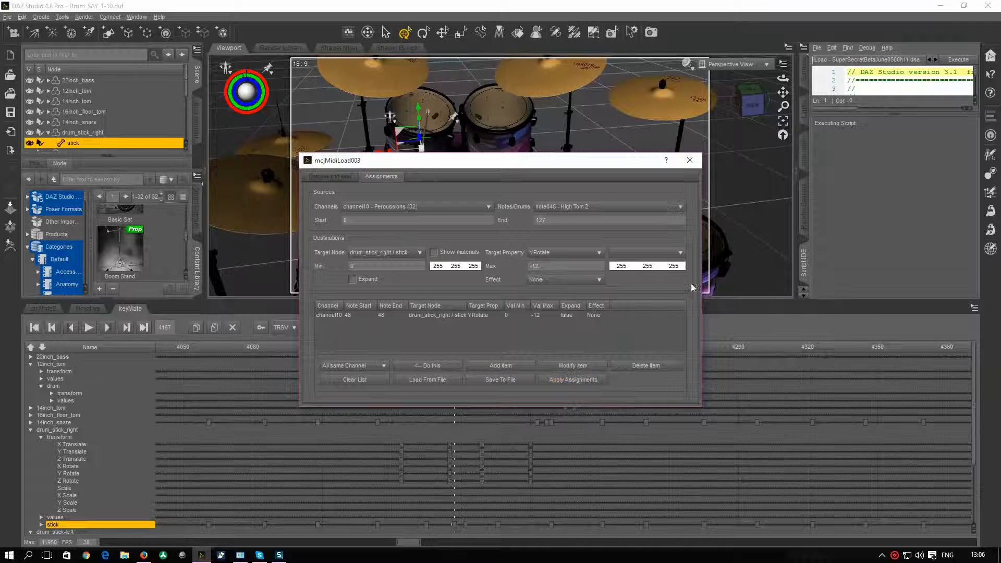
left_click(689, 160)
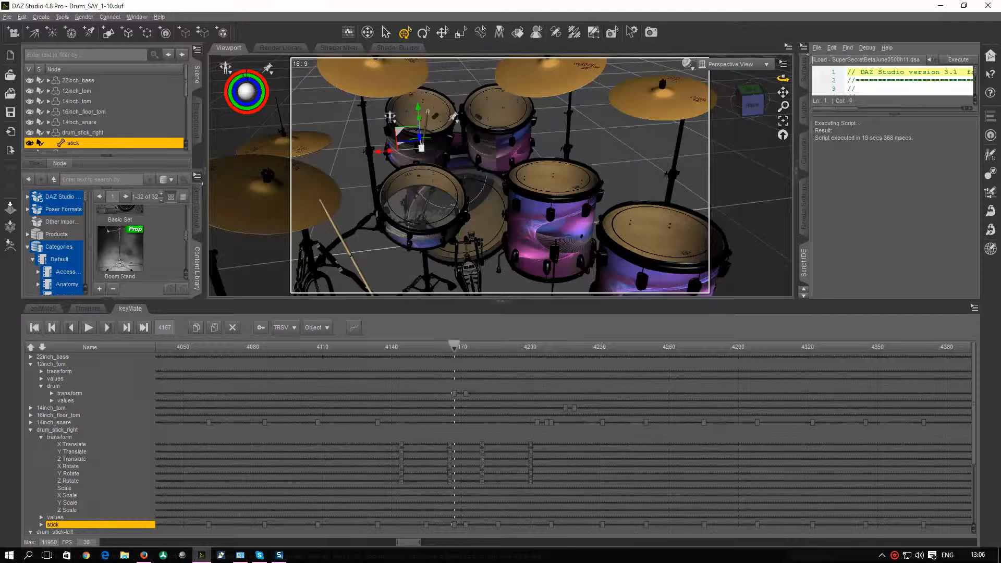
Try lowering the right stick bone at frame 4165 in a side view and delete its keyframe there
left_click_drag(783, 78, 821, 82)
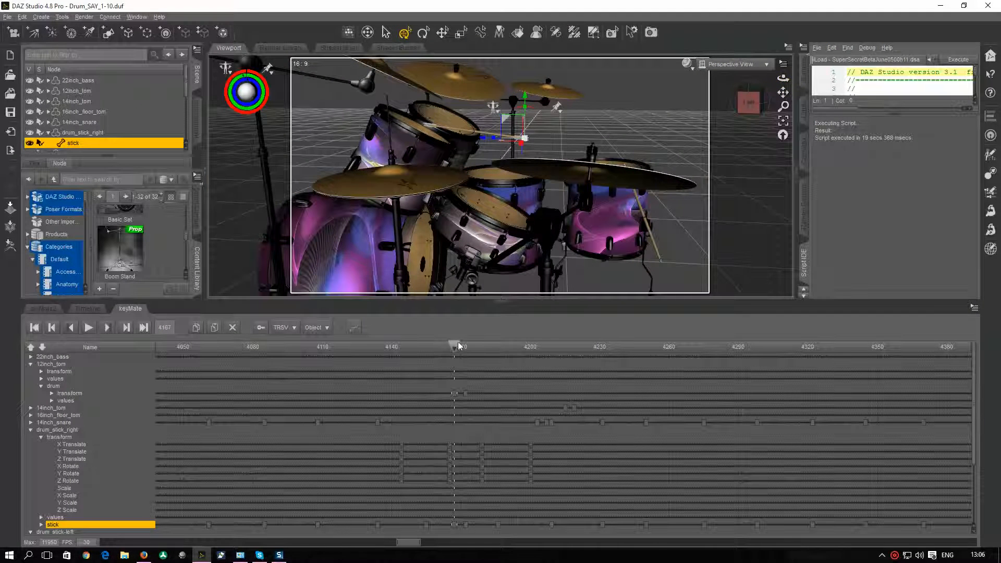
left_click_drag(452, 344, 449, 349)
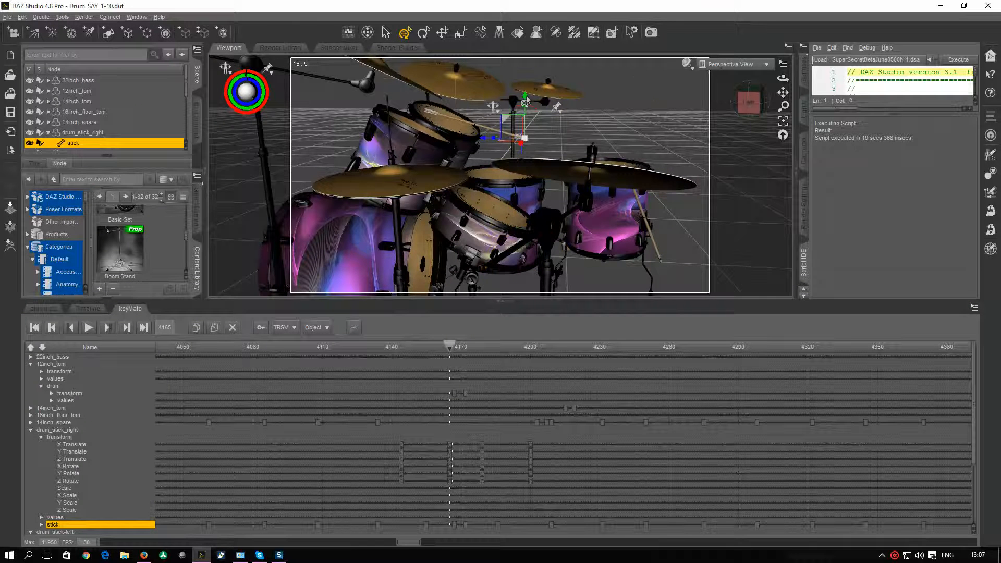
left_click_drag(524, 101, 524, 110)
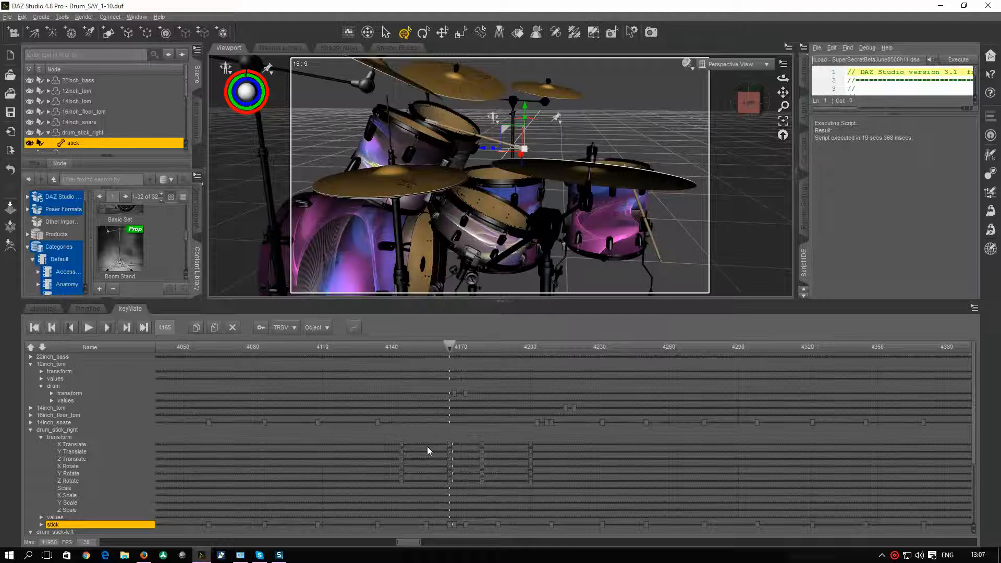
left_click(449, 524)
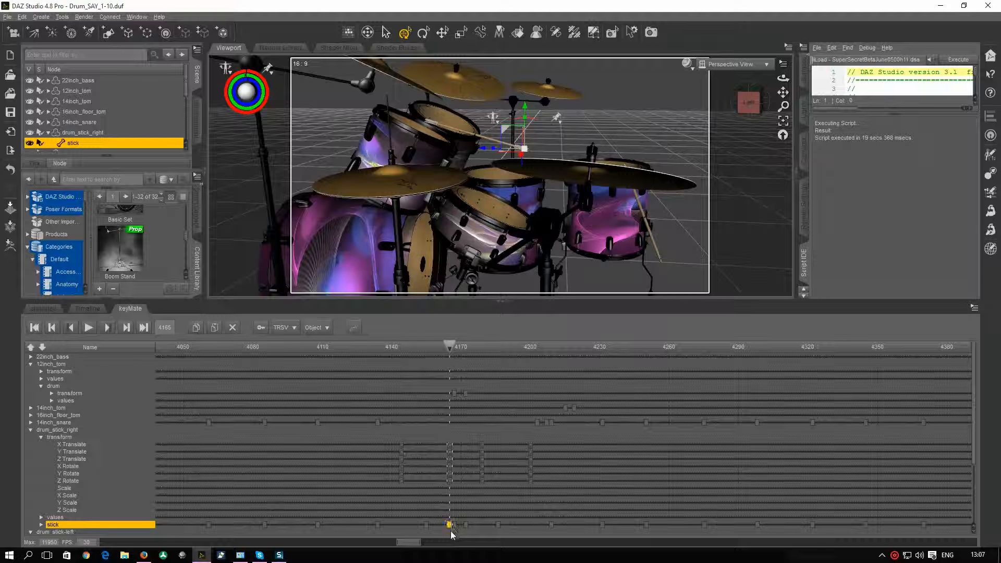
left_click(233, 327)
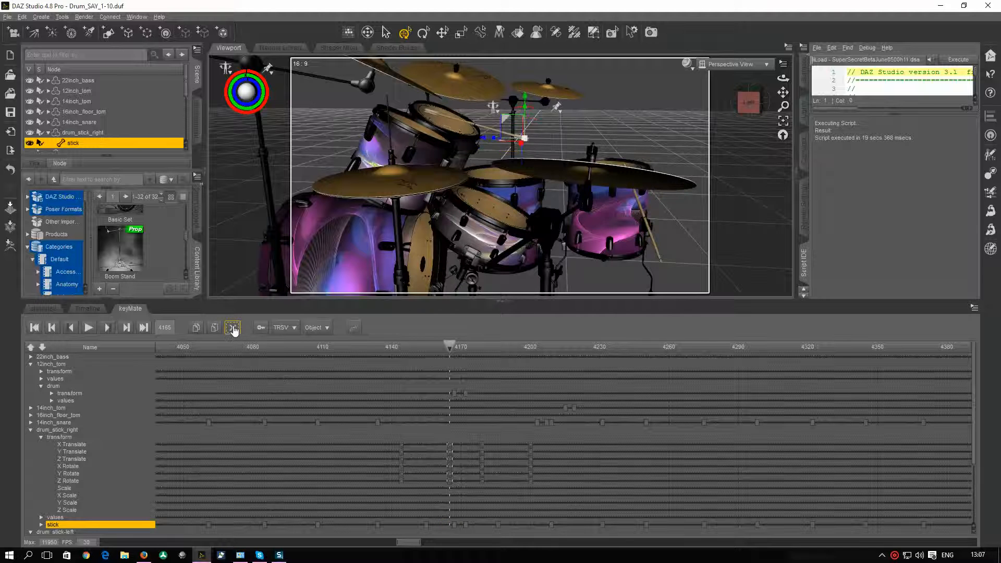
Select the whole right drum stick and nudge its X Translate to 23.36 and Y Translate to 99.20 at frame 4165
left_click(67, 430)
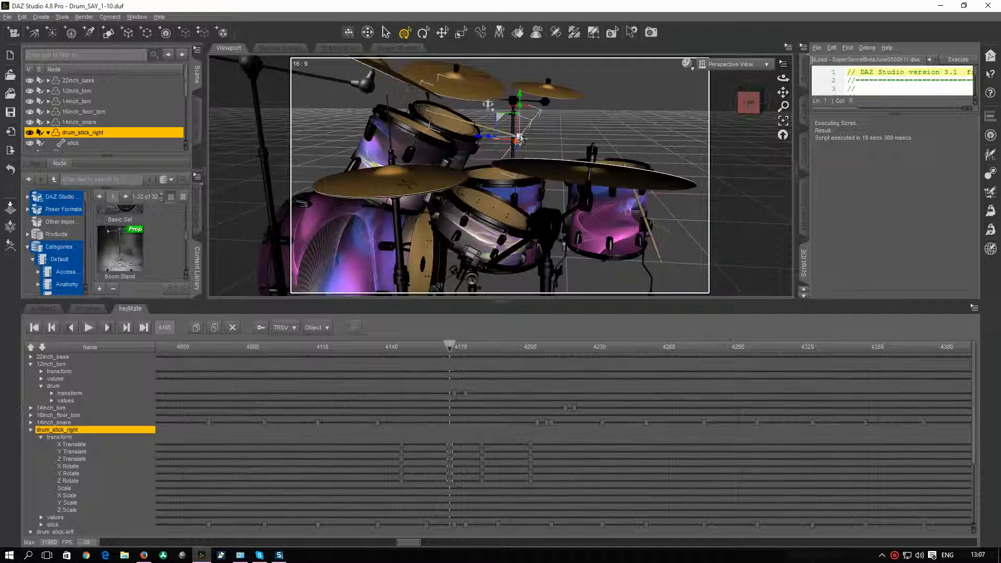
left_click(803, 93)
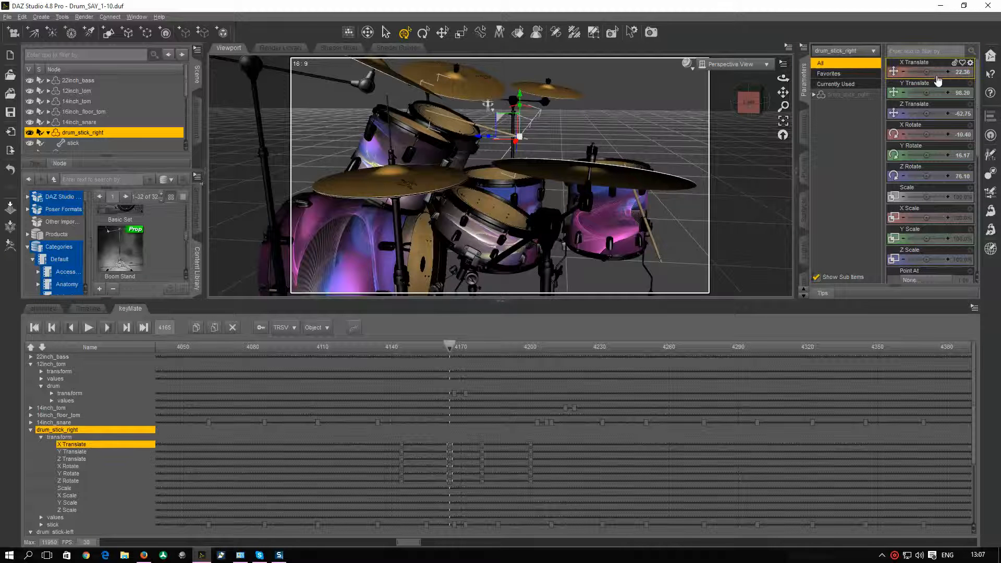
left_click(947, 71)
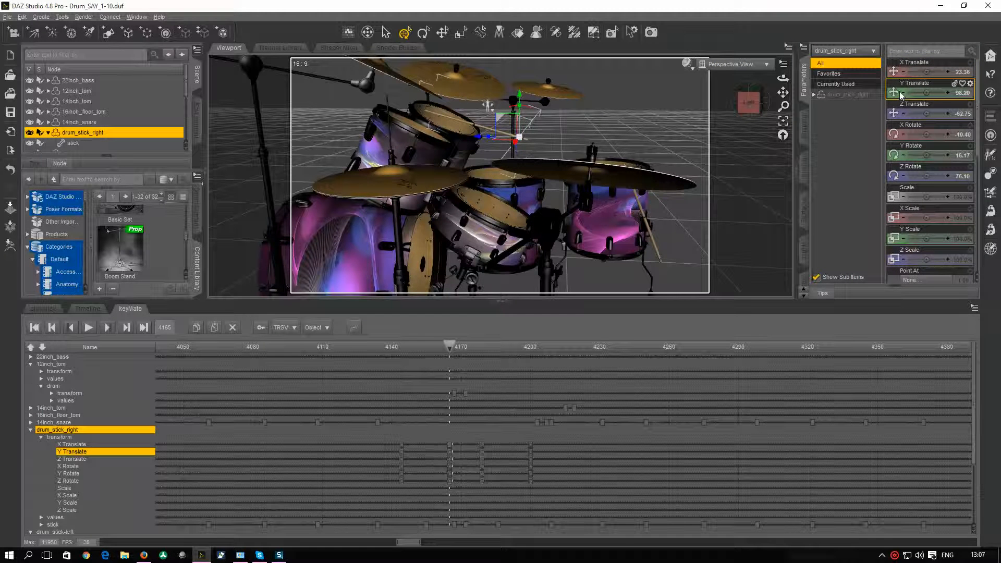
left_click(948, 92)
left_click(904, 113)
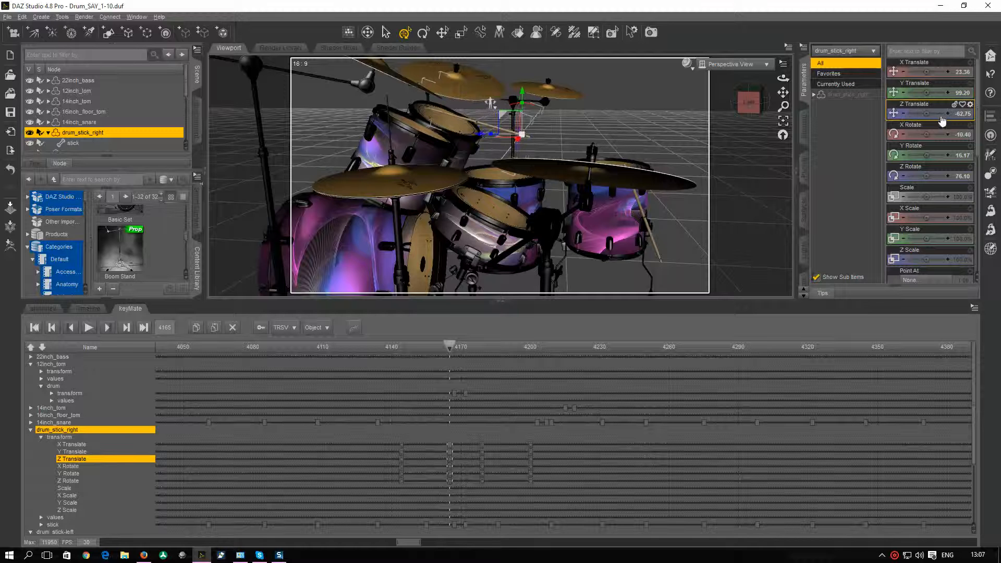
left_click(948, 114)
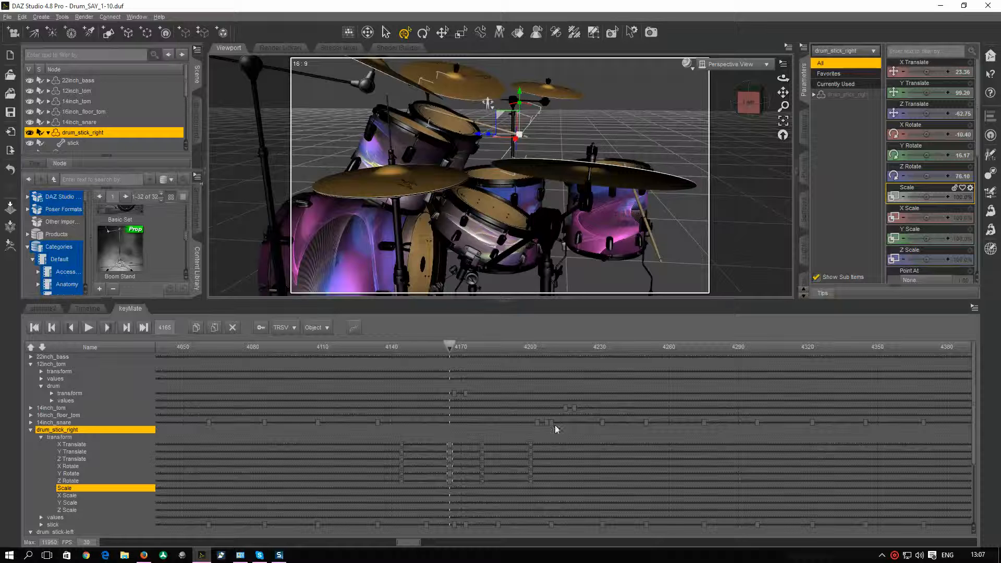
Set the right drum stick's transform keyframes at frame 4165 to Constant interpolation and check the neighbouring frames
left_click_drag(440, 437, 467, 497)
left_click(354, 327)
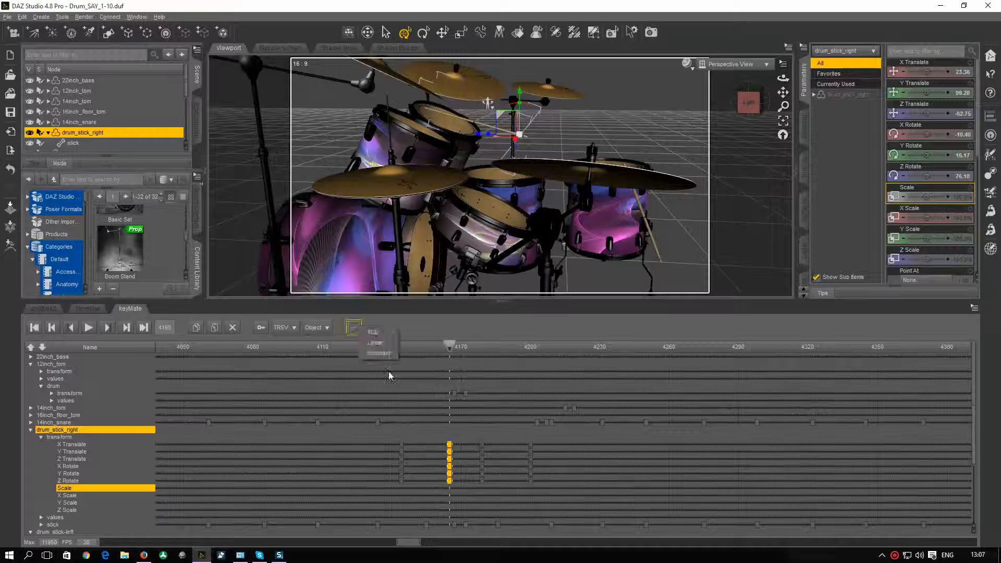
left_click(377, 352)
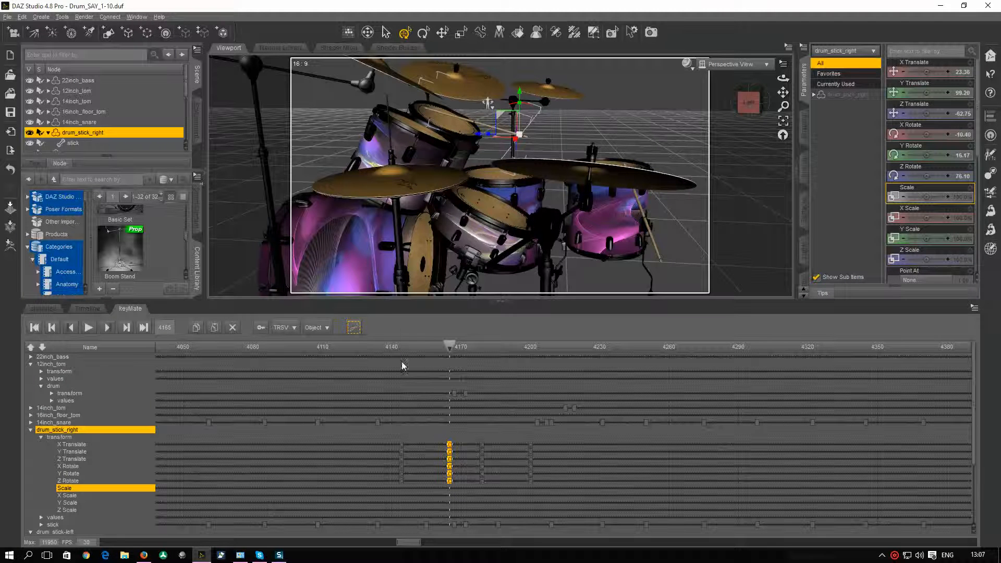
left_click(450, 348)
left_click(452, 346)
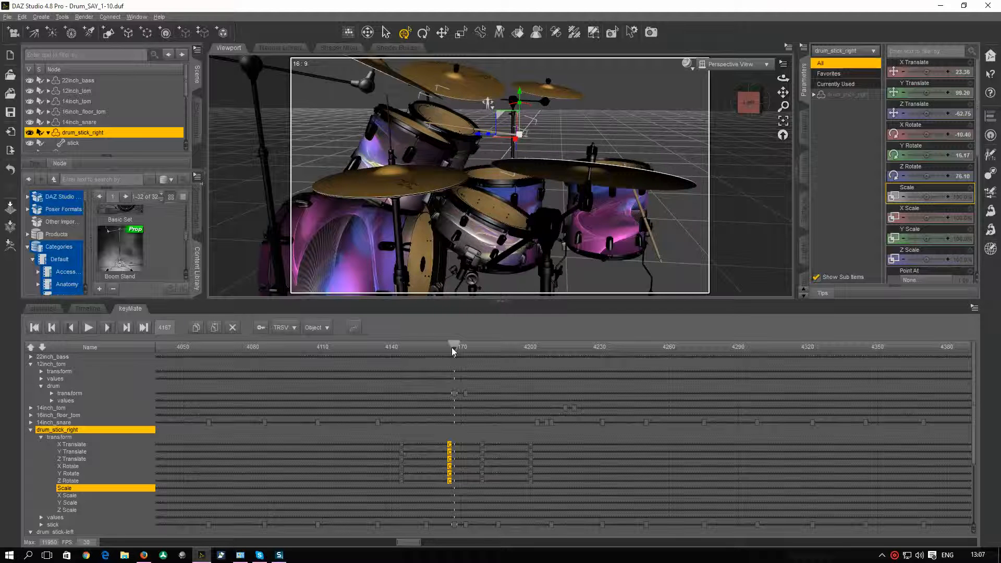
left_click(450, 347)
left_click(448, 349)
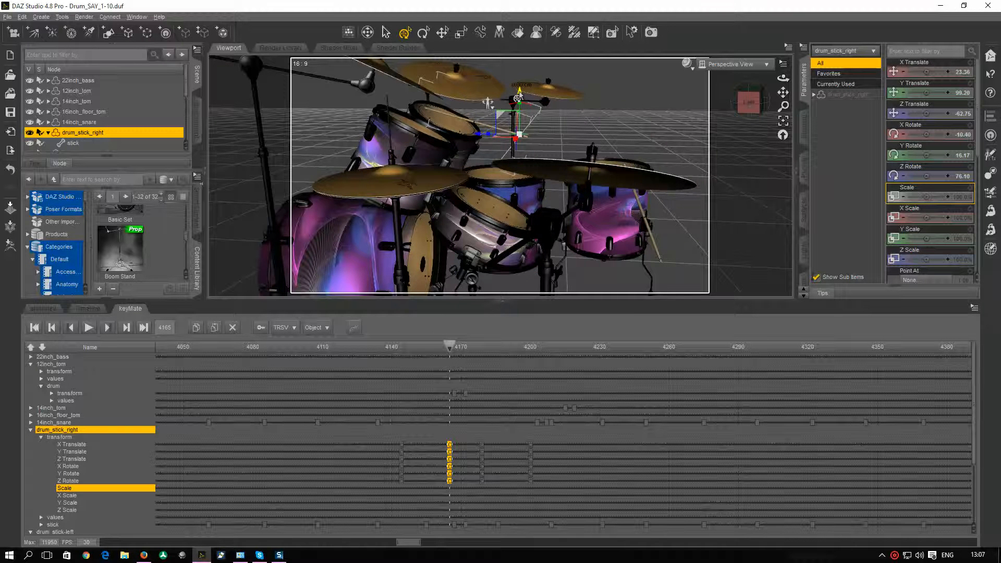
Lower the right drum stick to Y Translate 96.90 at frame 4165 and reapply Constant interpolation to its keyframes
left_click_drag(517, 98, 518, 104)
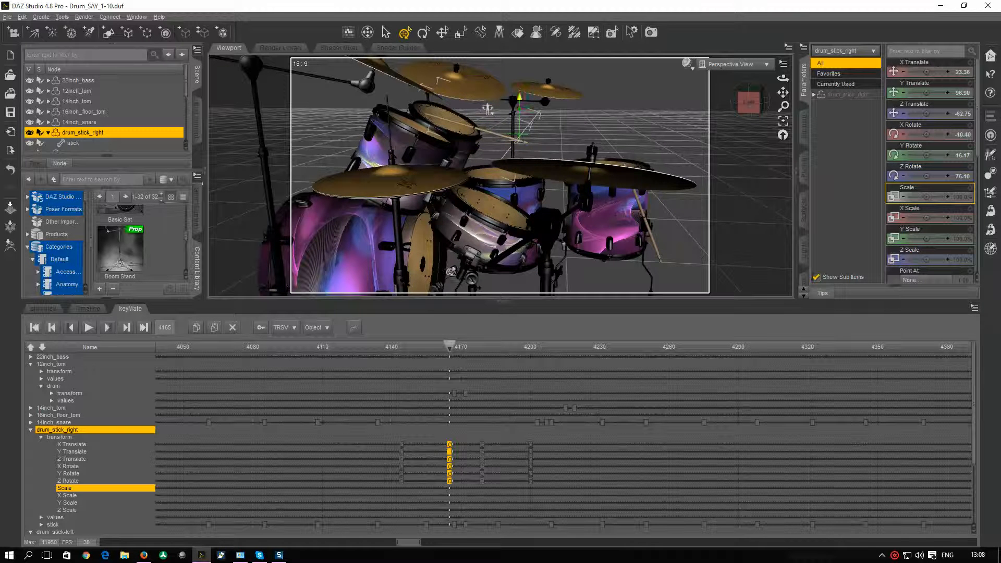
left_click_drag(448, 347, 444, 350)
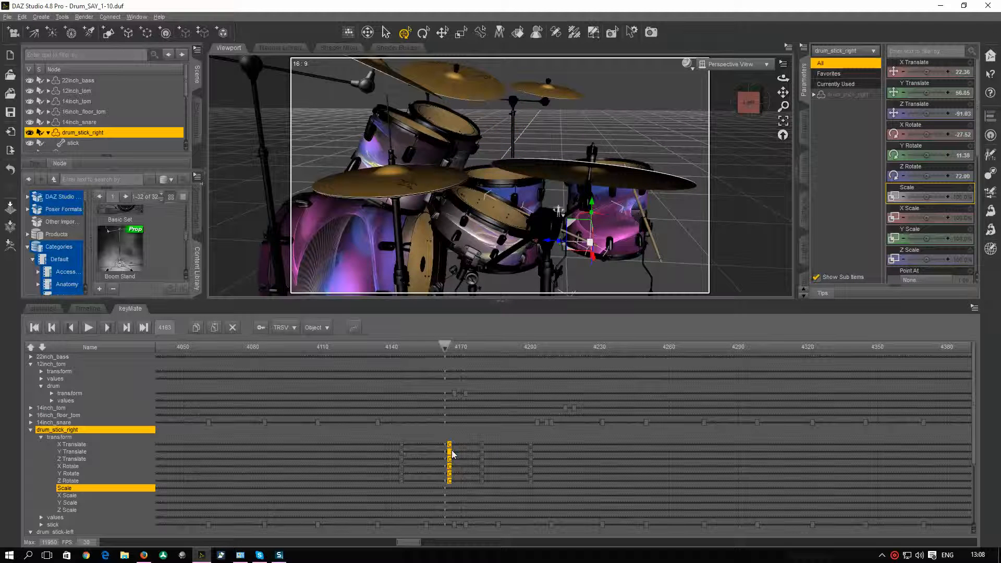
left_click(354, 326)
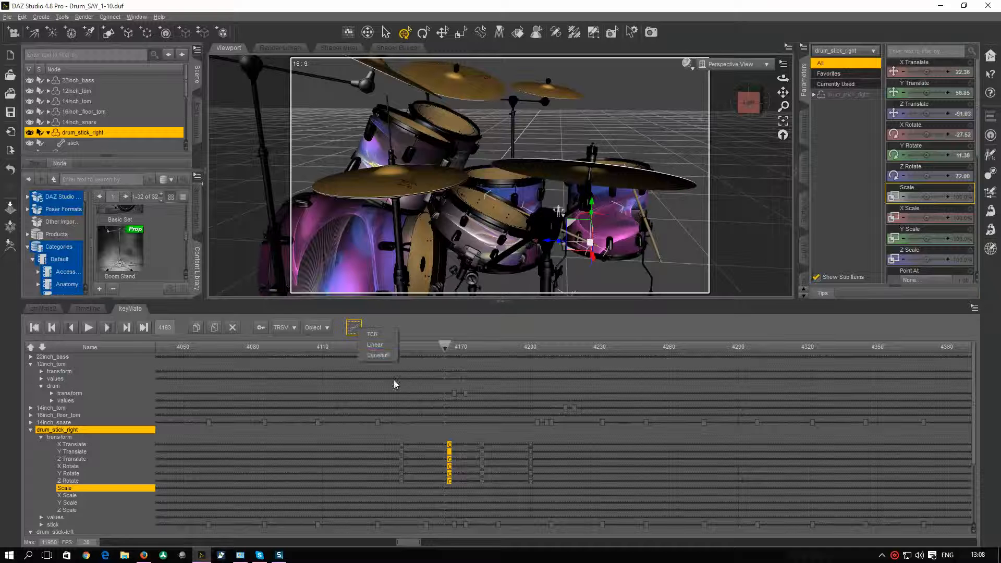
left_click(383, 355)
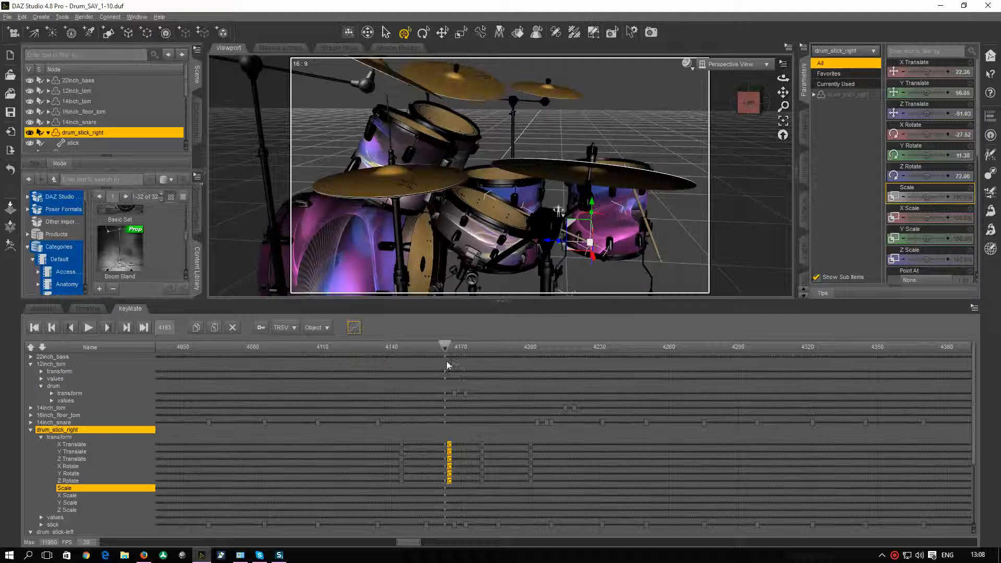
left_click_drag(443, 345, 449, 348)
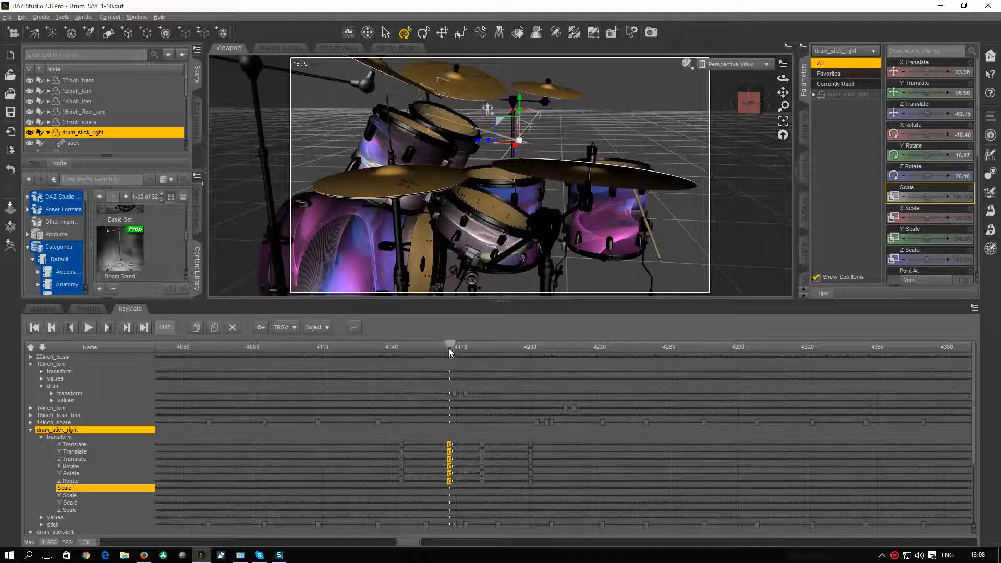
Lower the stick slightly to a Y Translate of about 96.8 in a close-up of the toms and make its keyframes Constant again
left_click_drag(783, 93, 819, 127)
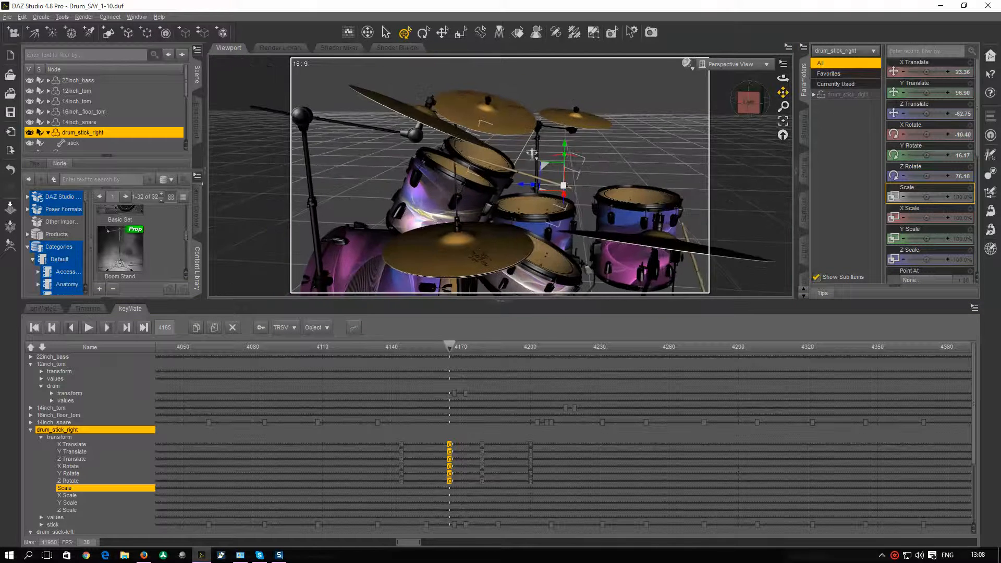
scroll(642, 152, "up", 6)
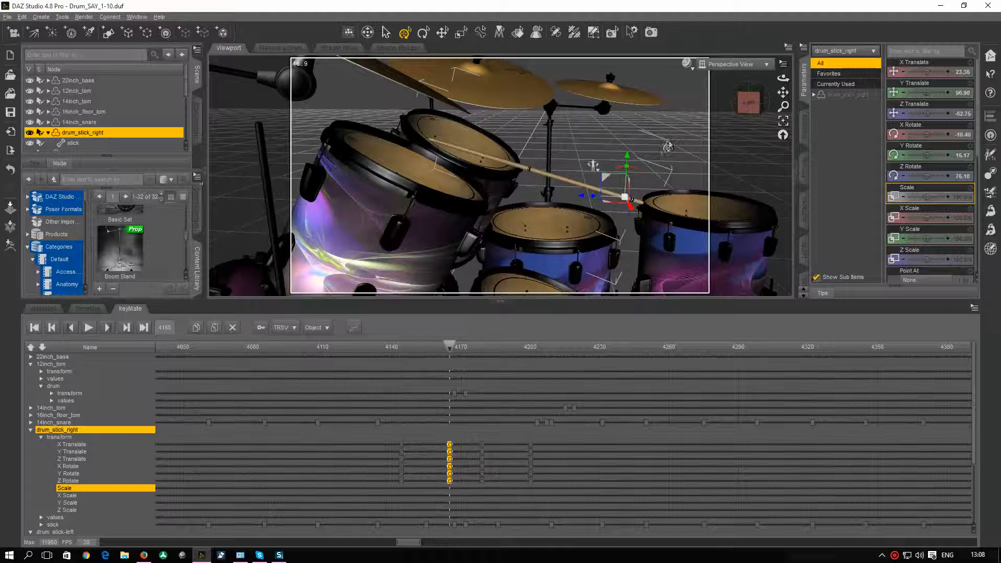
left_click_drag(449, 346, 449, 345)
left_click_drag(627, 159, 626, 160)
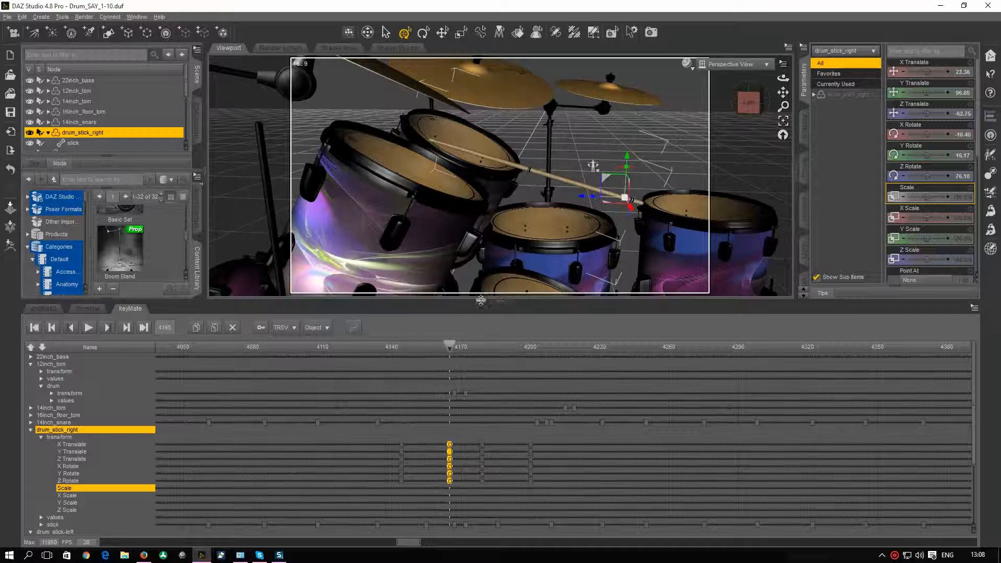
left_click(354, 327)
left_click(372, 352)
Check the stick's return from behind the kit and copy its transform keyframes at frame 4165 and the following ones
left_click_drag(450, 348, 482, 348)
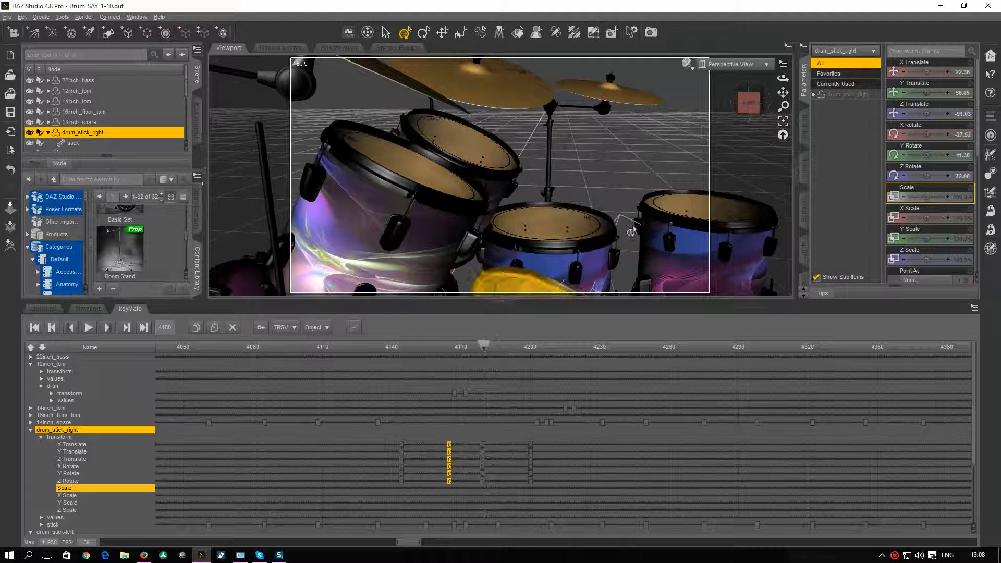
left_click_drag(783, 93, 688, 97)
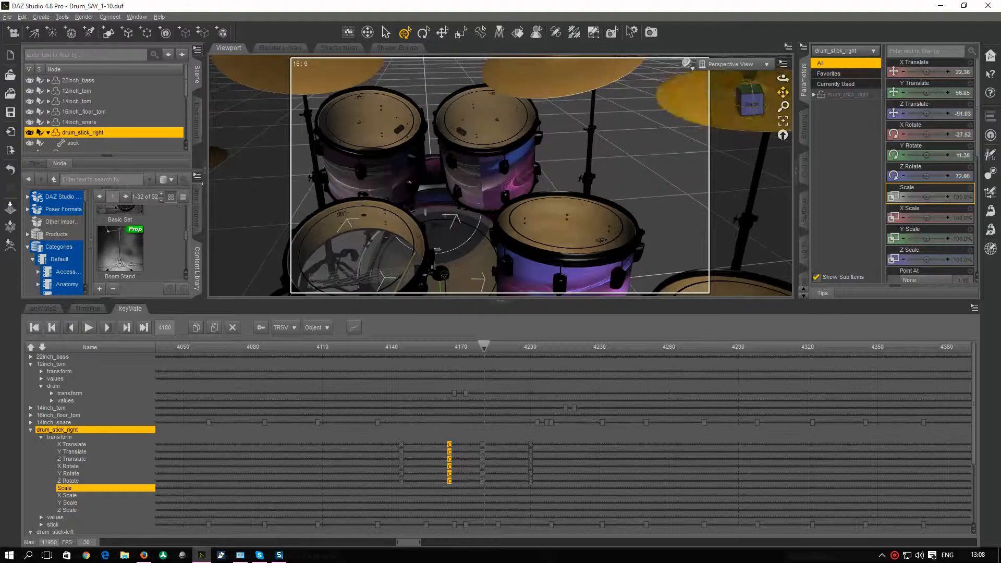
left_click_drag(783, 93, 822, 70)
scroll(628, 207, "down", 6)
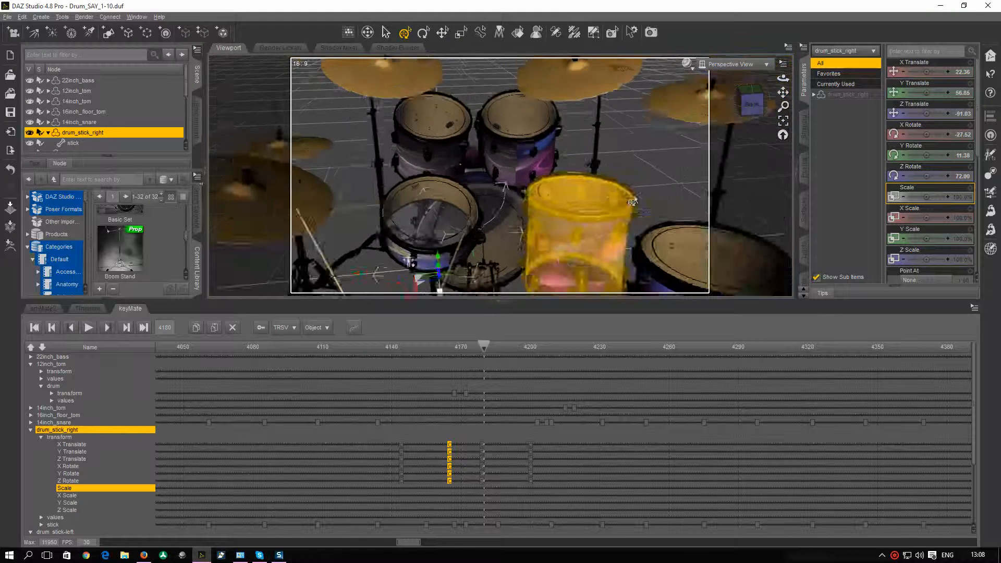
mouse_move(483, 350)
left_mouse_down()
mouse_move(406, 354)
mouse_move(511, 359)
mouse_move(425, 365)
mouse_move(472, 360)
left_mouse_up()
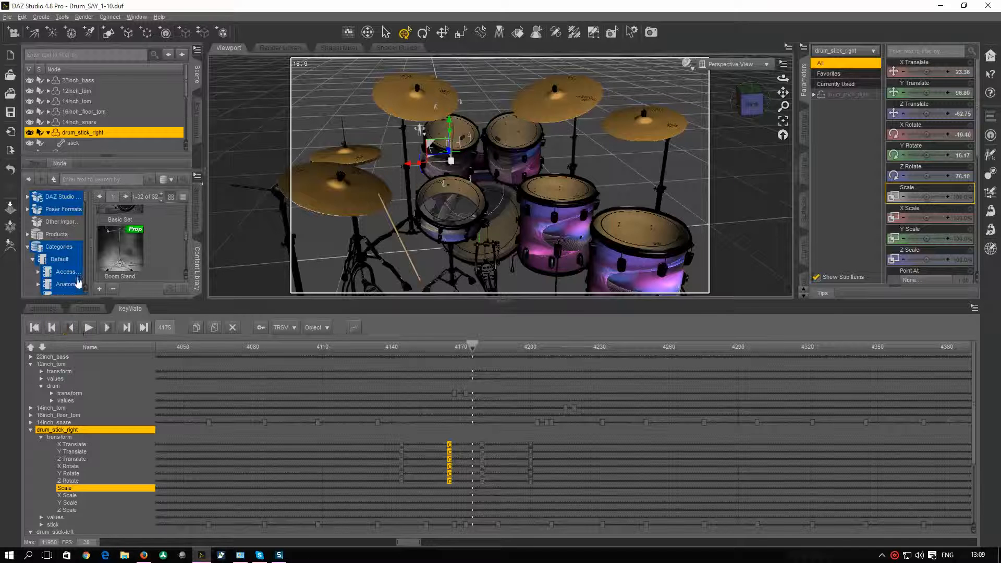
left_click_drag(425, 541, 454, 539)
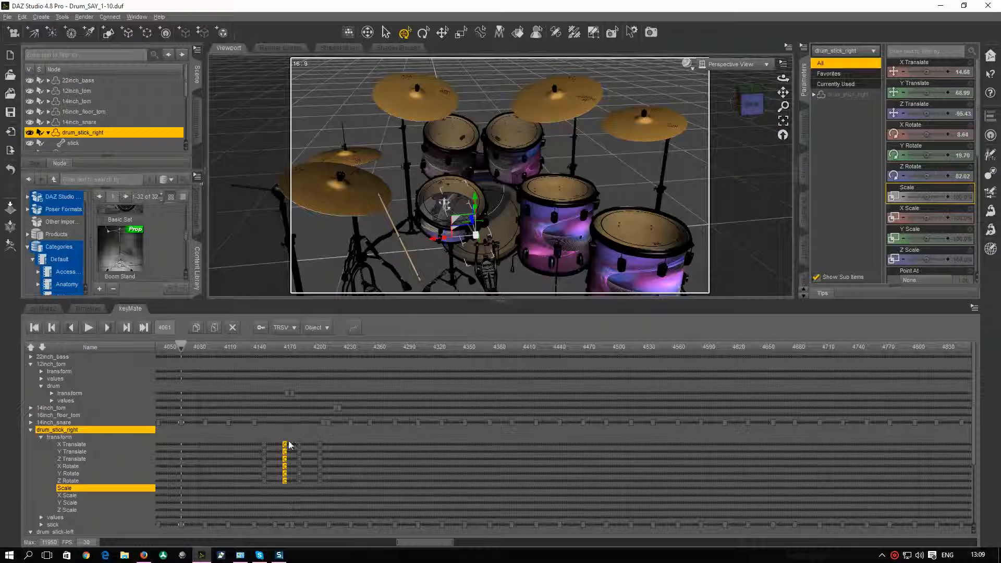
left_click_drag(278, 438, 307, 498)
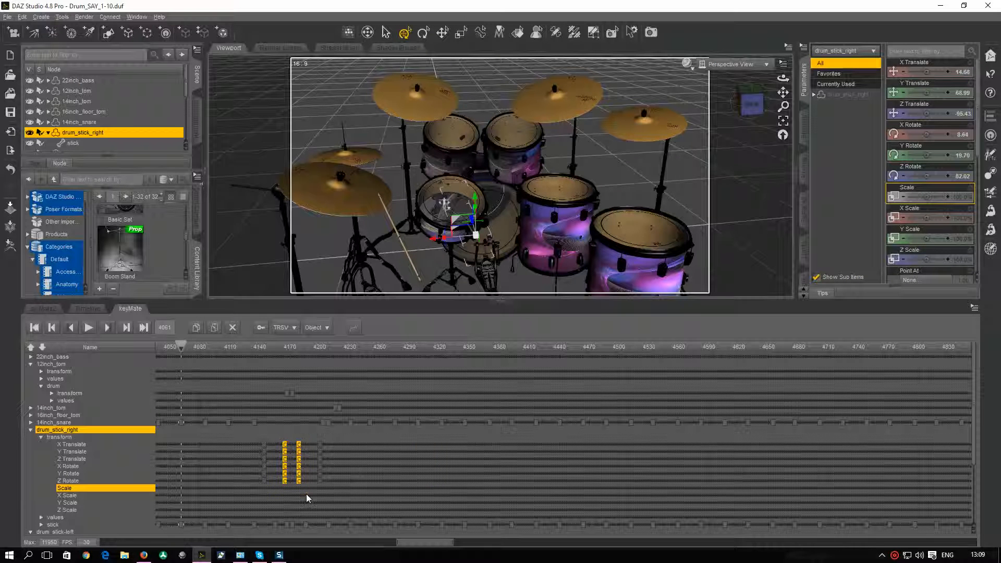
left_click(196, 328)
Look across the full timeline for the next group of 12-inch tom keyframes and frame the range around frame 5400
left_click_drag(453, 543, 557, 541)
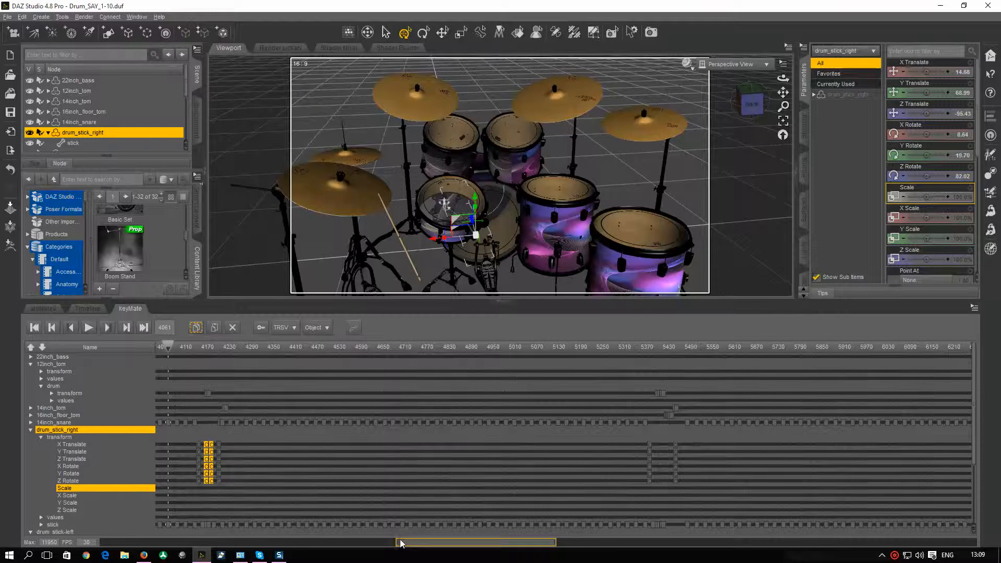
left_click_drag(397, 543, 215, 543)
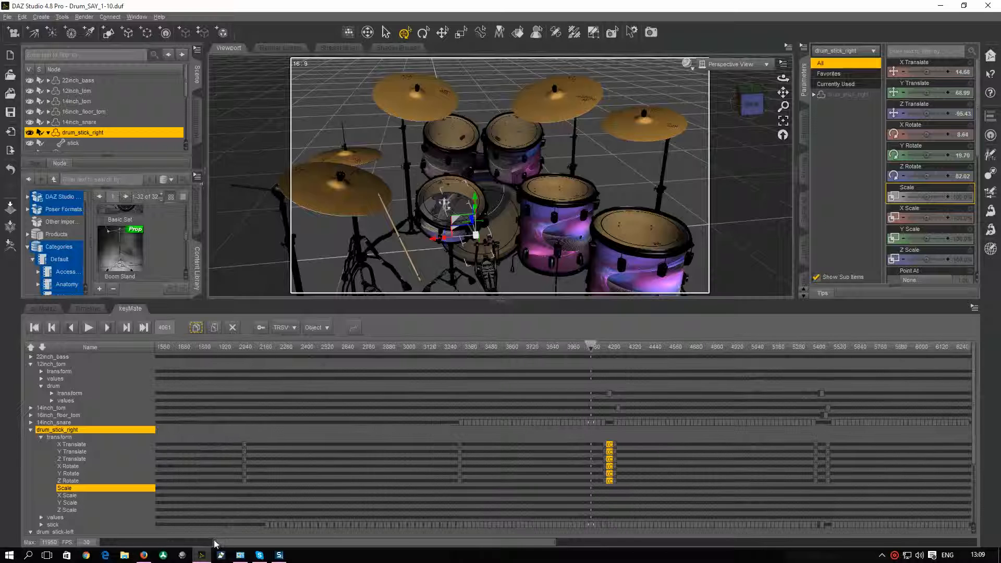
left_click_drag(353, 547, 229, 551)
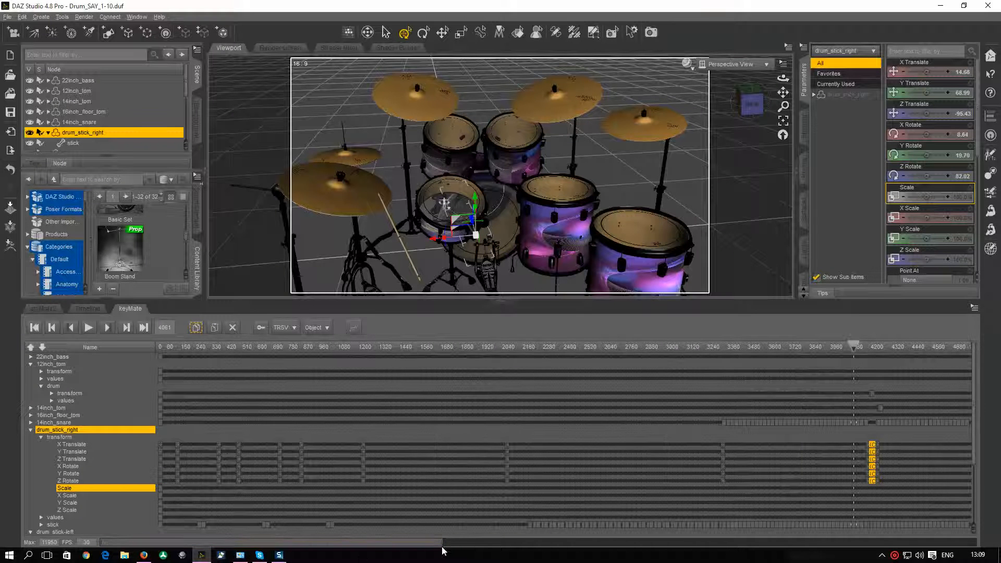
left_click_drag(442, 551, 997, 487)
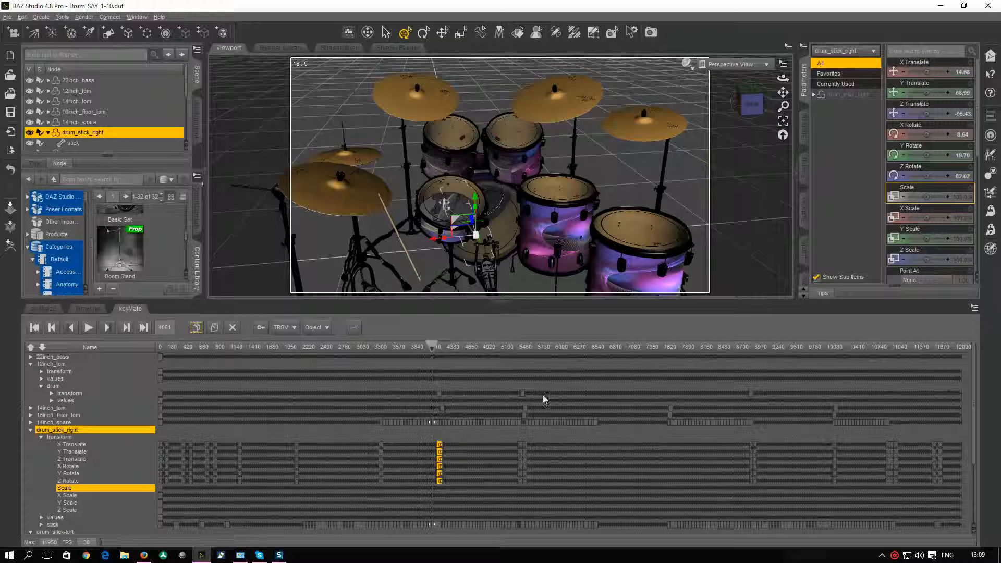
left_click(522, 345)
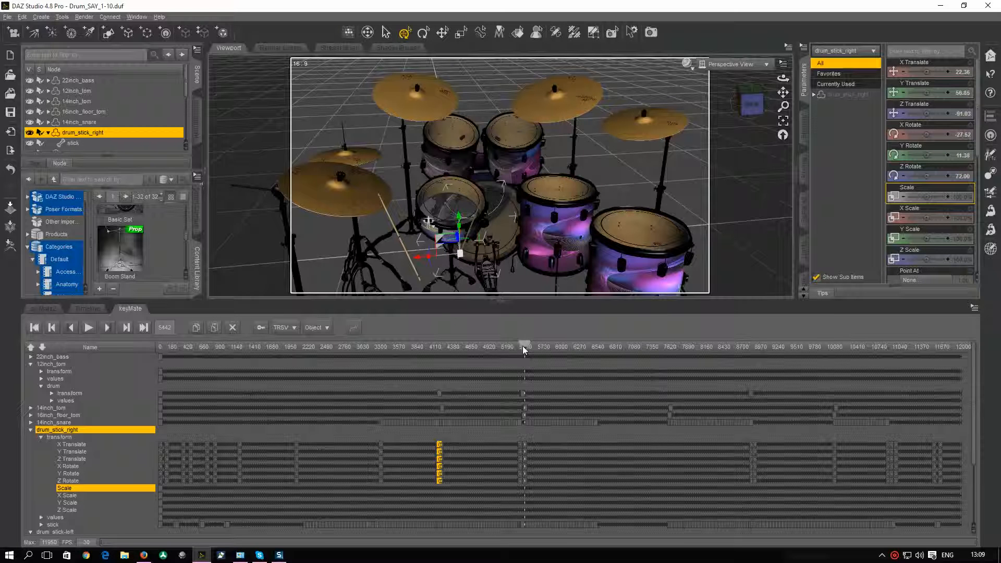
left_click_drag(523, 345, 519, 346)
left_click_drag(975, 542, 607, 543)
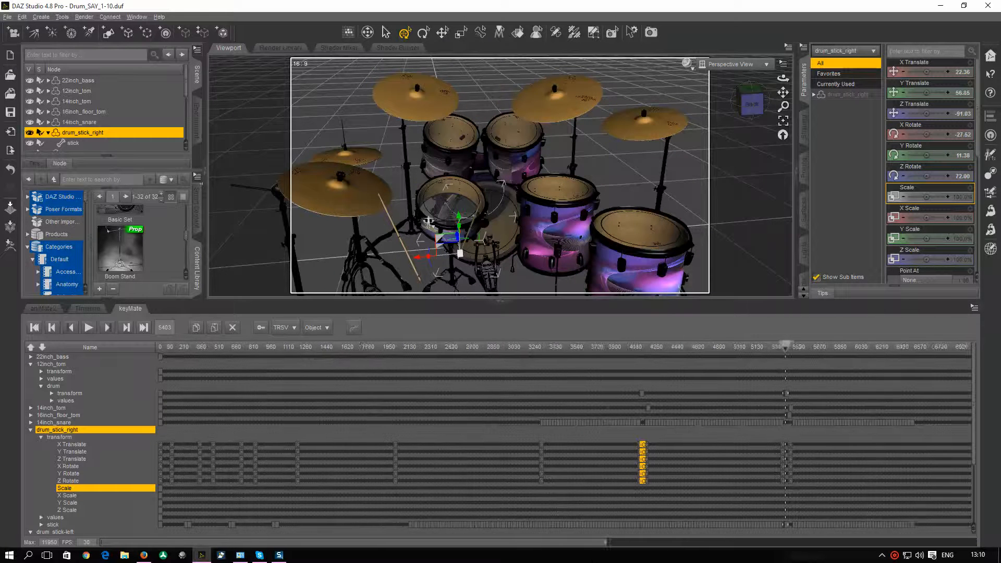
left_click_drag(102, 543, 480, 530)
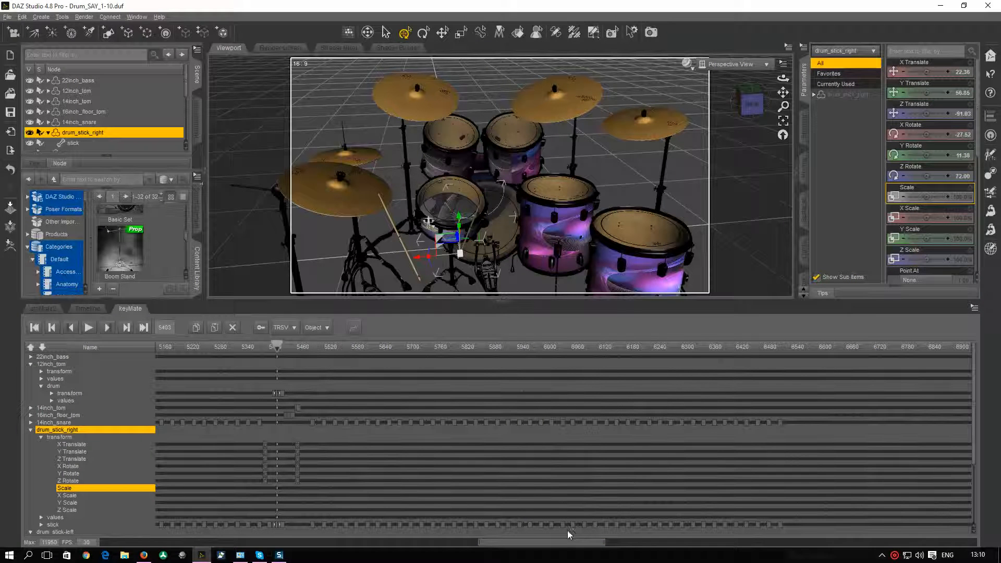
left_click_drag(605, 543, 502, 542)
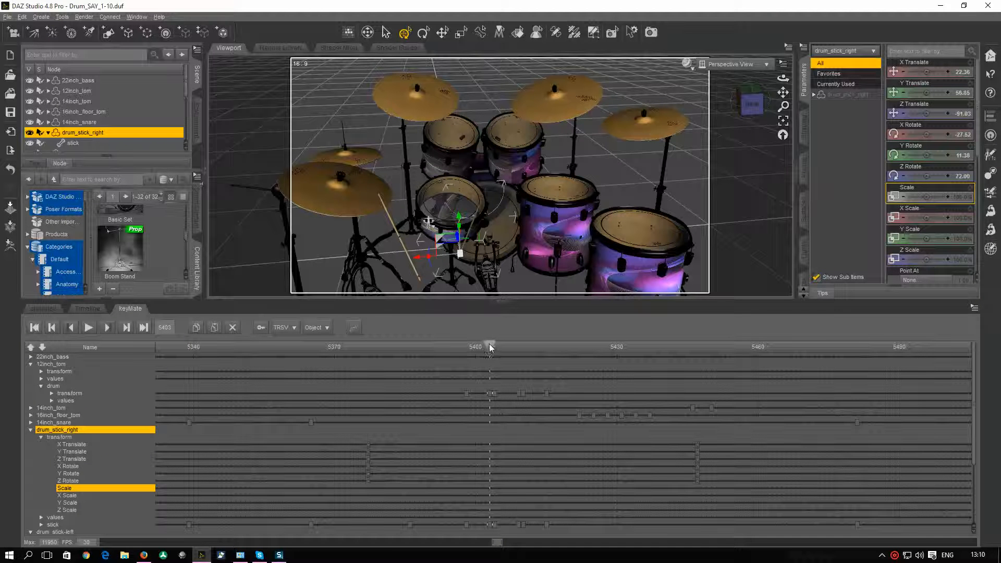
Paste the copied right drum stick keyframes at frame 5385, just ahead of the 12-inch tom's drum keyframes
left_click_drag(485, 348, 465, 354)
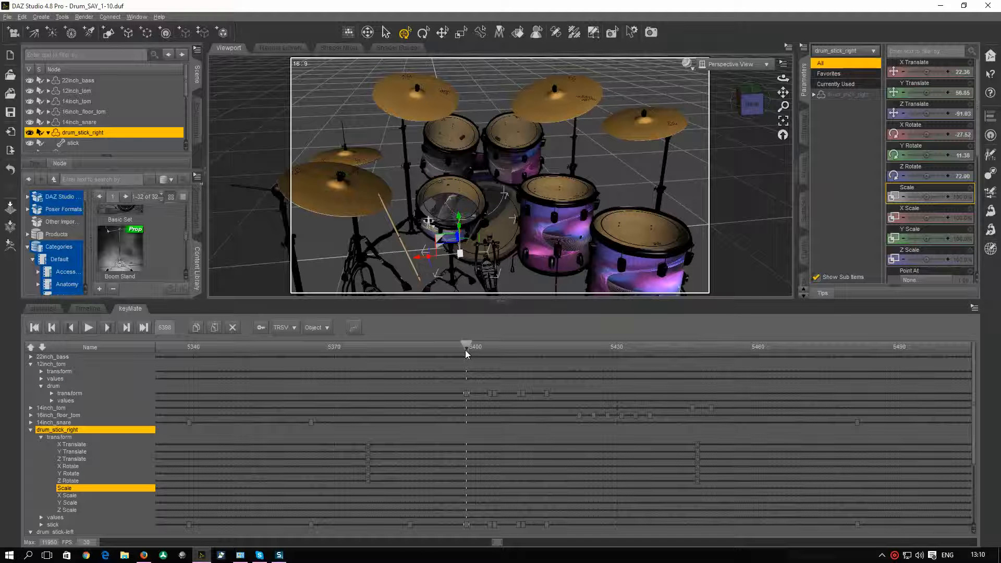
left_click_drag(465, 351, 532, 360)
left_click_drag(496, 367, 455, 365)
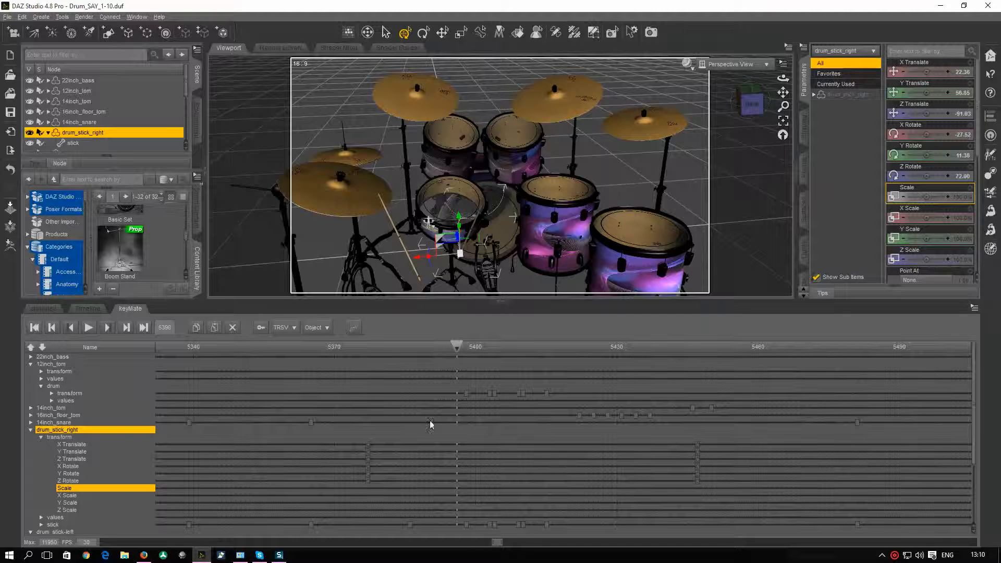
left_click(405, 348)
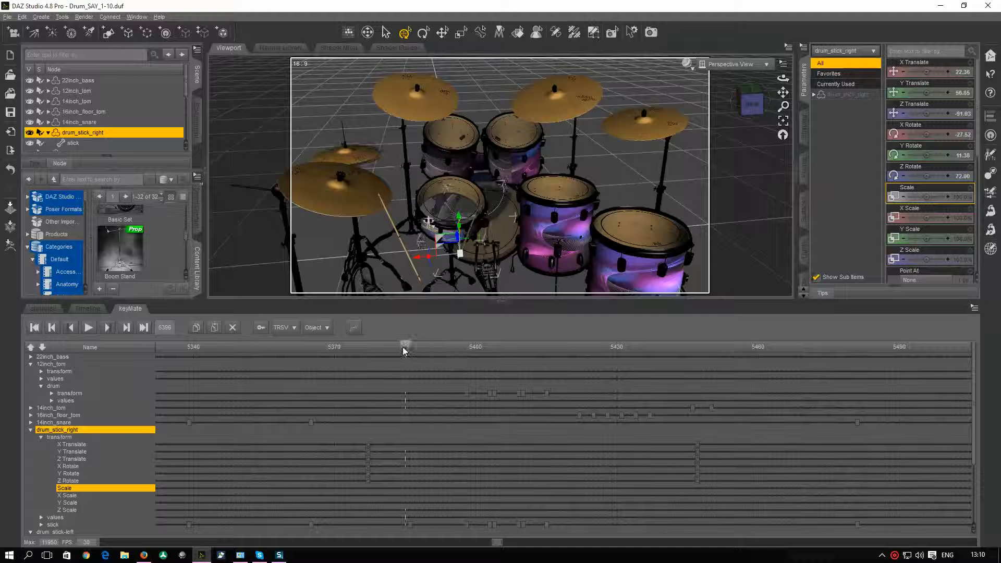
left_click(214, 328)
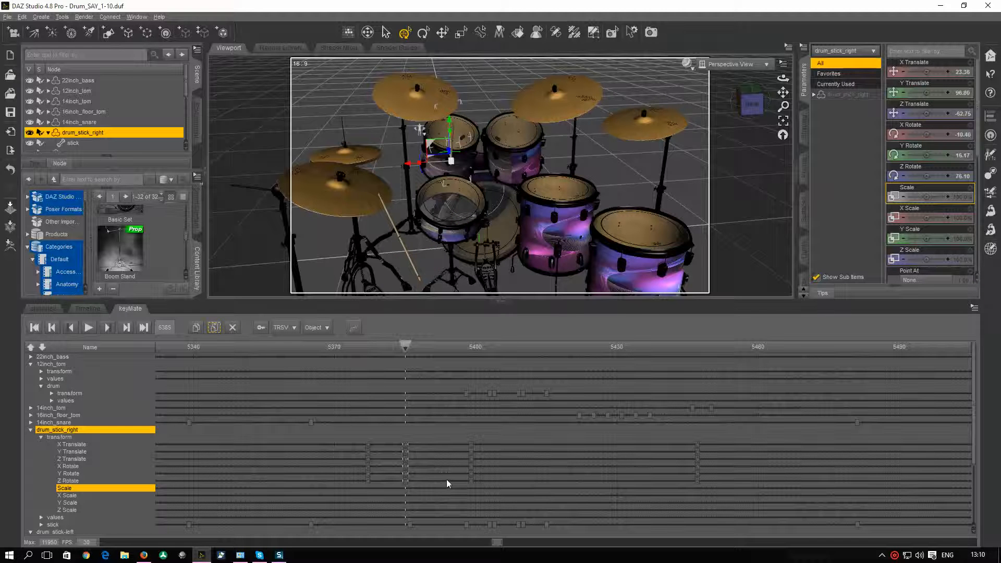
Move the pasted return keyframes of the right drum stick to about frame 5419, just after the 12-inch tom hits
left_click_drag(464, 440, 486, 499)
left_click_drag(471, 463, 593, 464)
left_click_drag(783, 78, 866, 85)
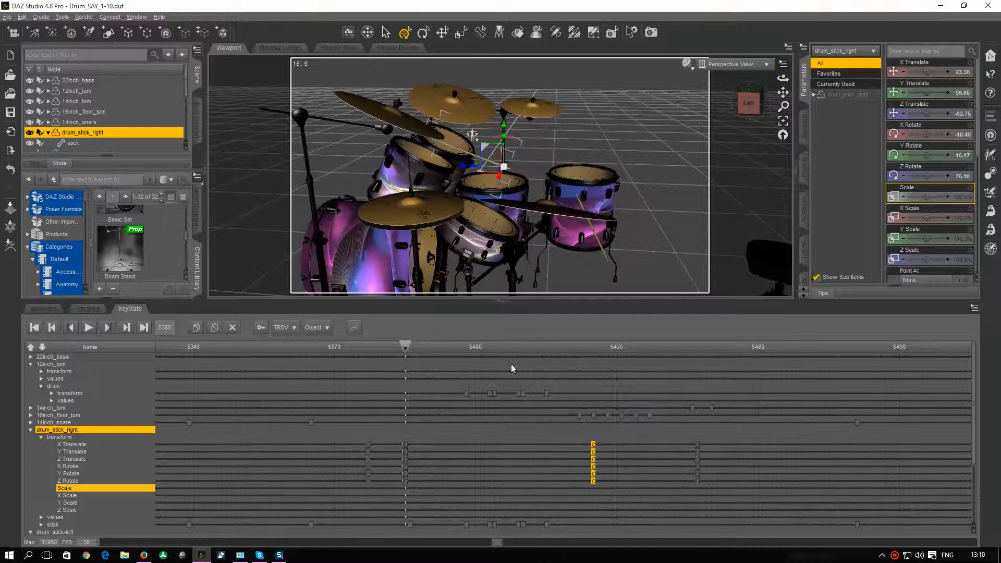
left_click_drag(407, 344, 579, 353)
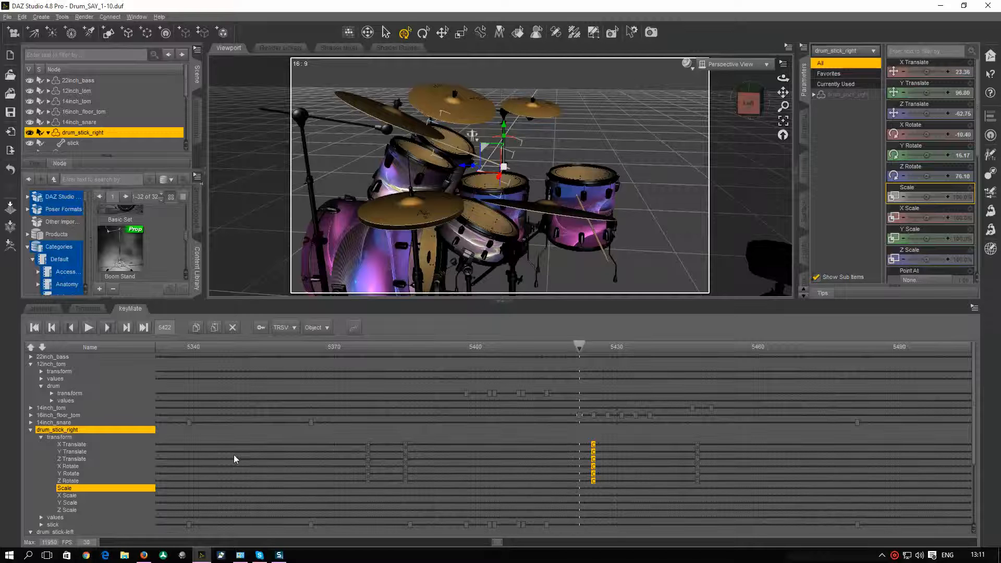
scroll(234, 454, "down", 2)
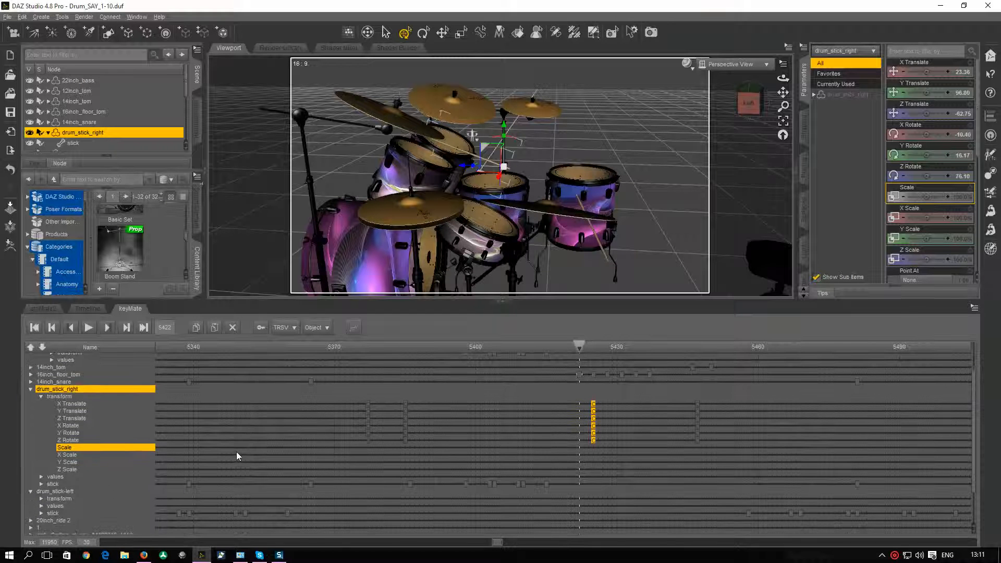
scroll(236, 451, "up", 1)
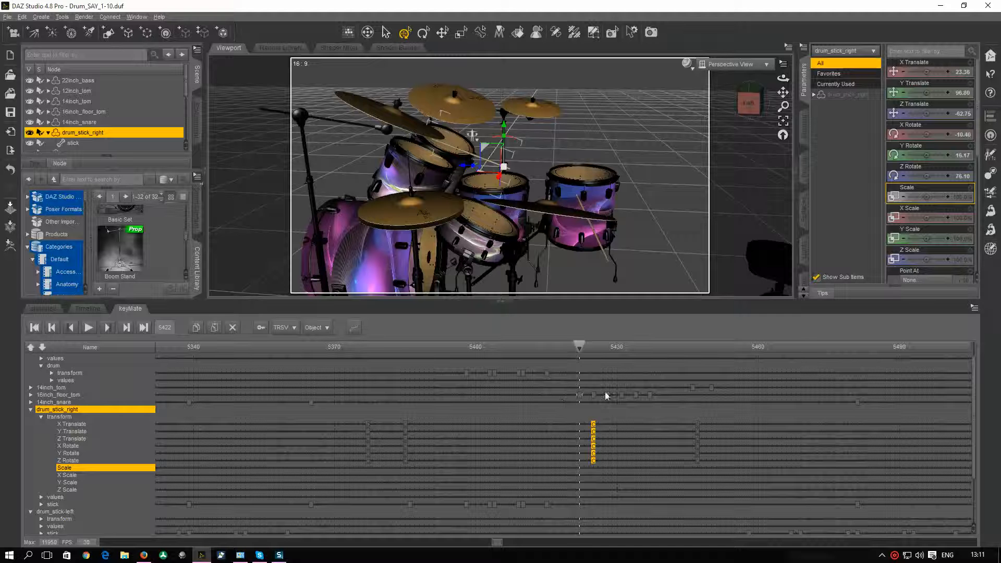
left_click_drag(586, 417, 602, 489)
left_click_drag(594, 446, 564, 444)
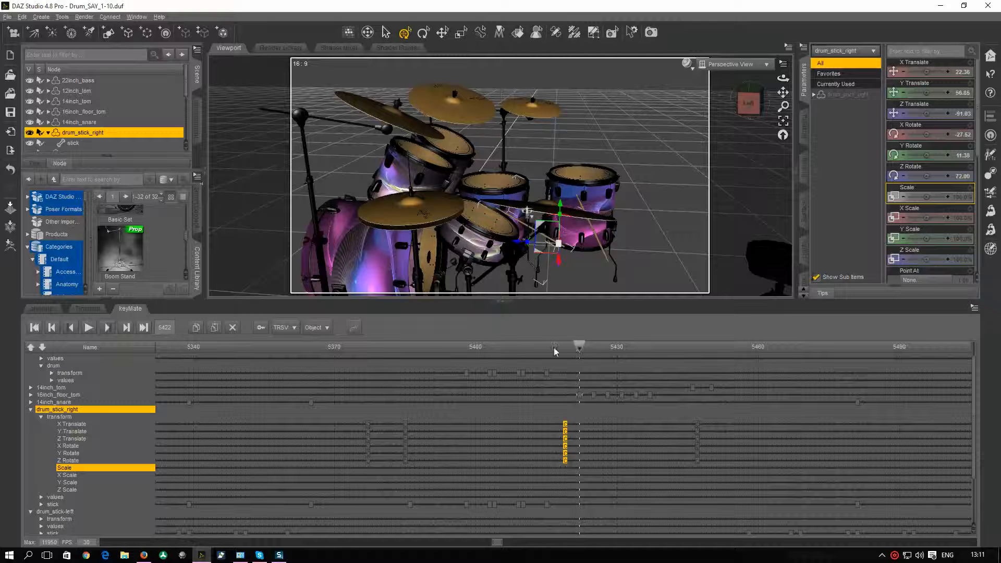
left_click(432, 347)
left_click_drag(378, 373, 572, 393)
Paste the copied right drum stick keyframes at frame 8804, just ahead of the next group of 12-inch tom keyframes
left_click_drag(501, 542, 740, 512)
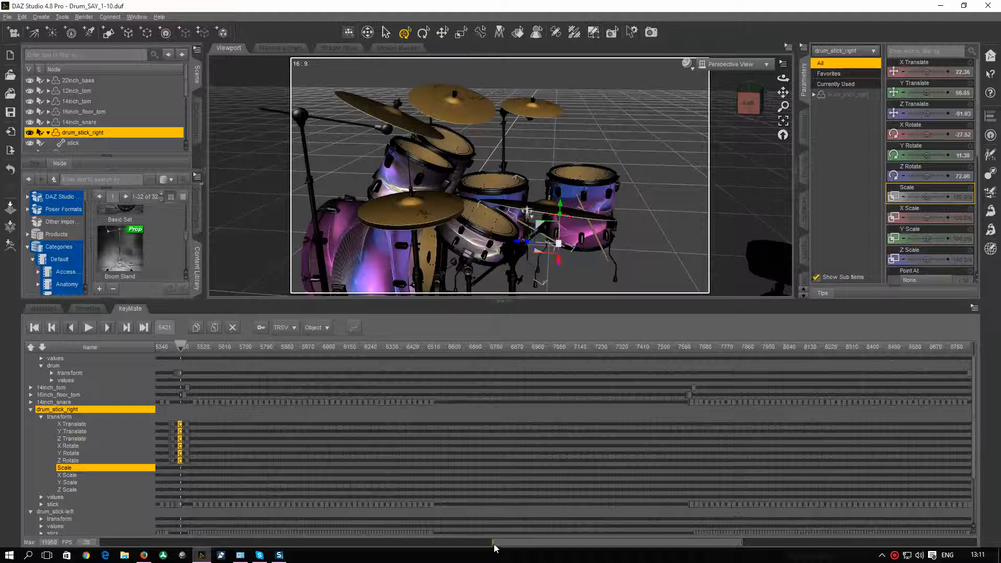
left_click_drag(494, 542, 219, 542)
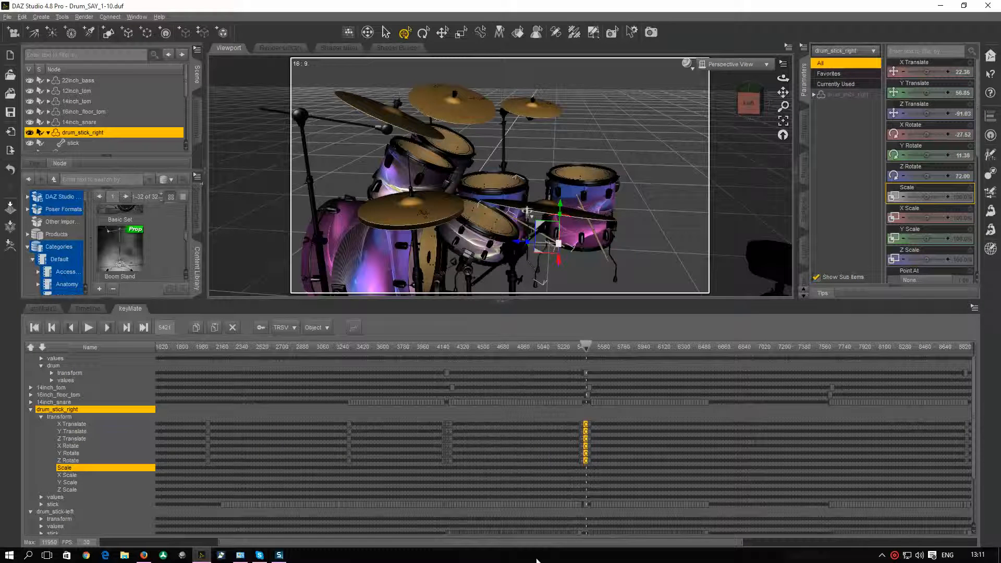
left_click_drag(527, 546, 728, 520)
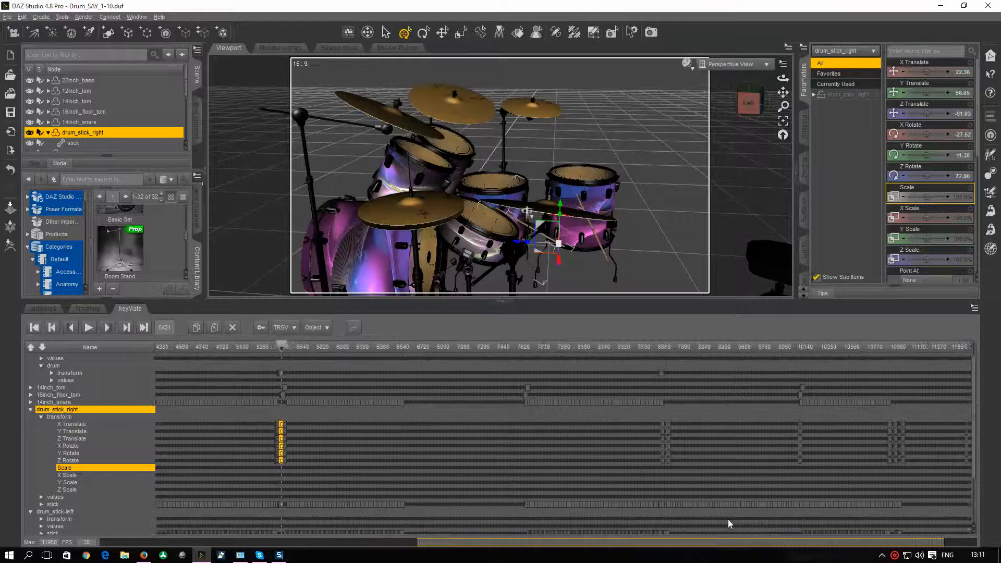
left_click(659, 346)
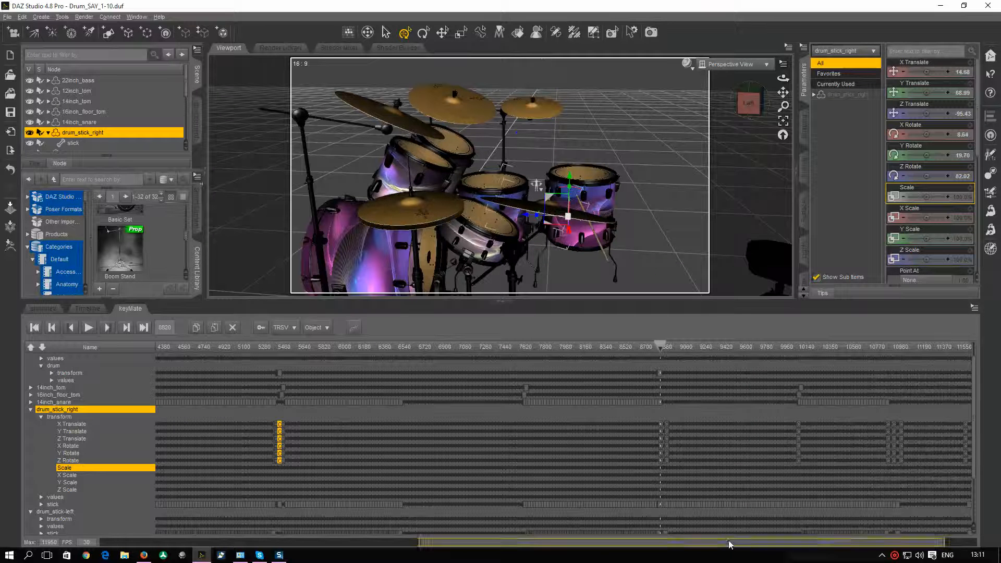
left_click_drag(941, 546, 785, 543)
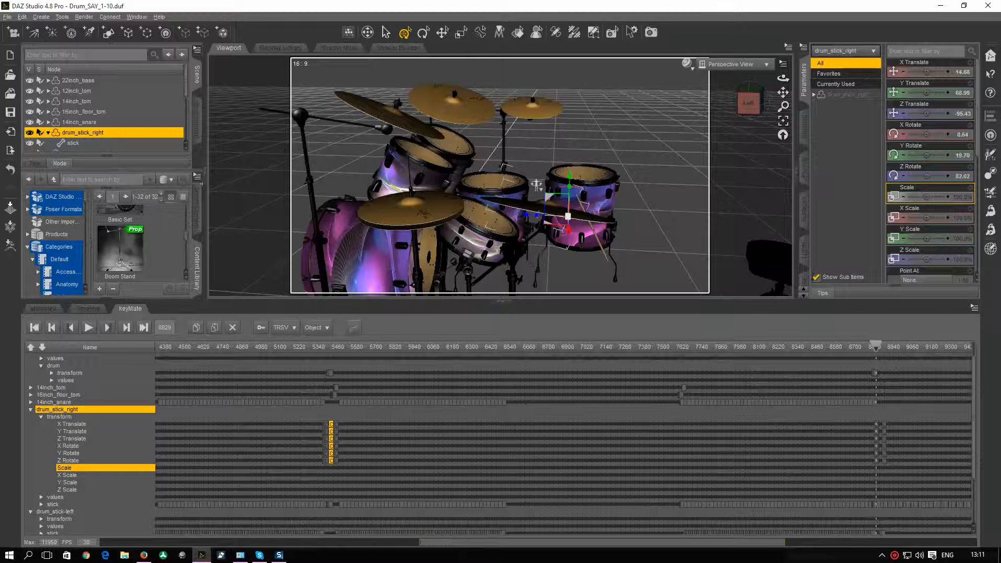
left_click_drag(423, 543, 755, 545)
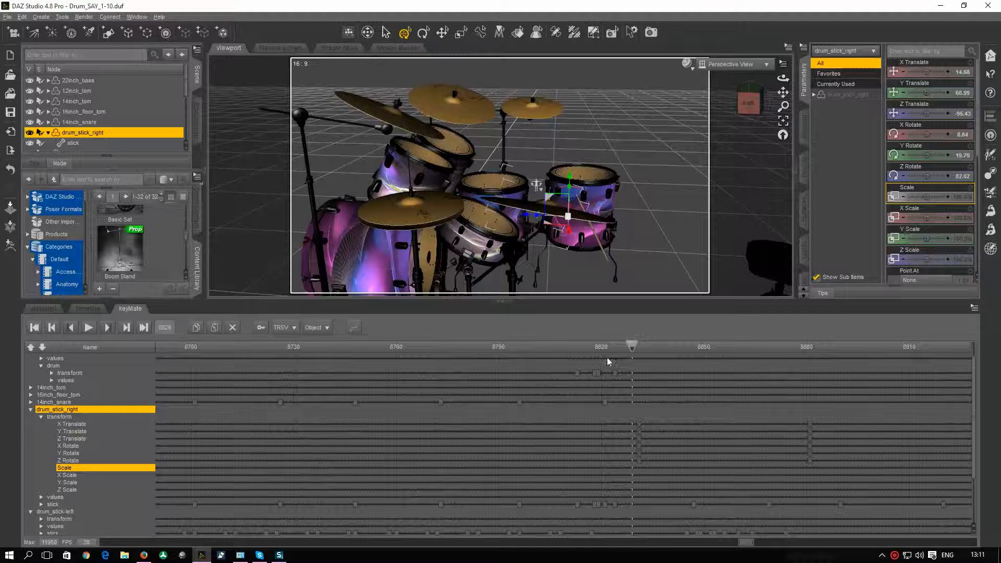
left_click_drag(629, 344, 546, 353)
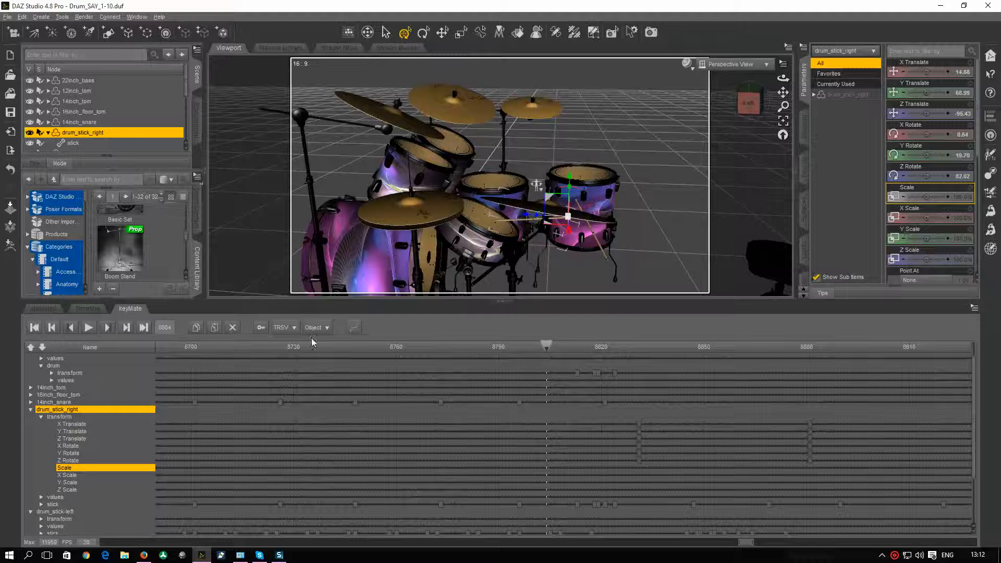
left_click(214, 327)
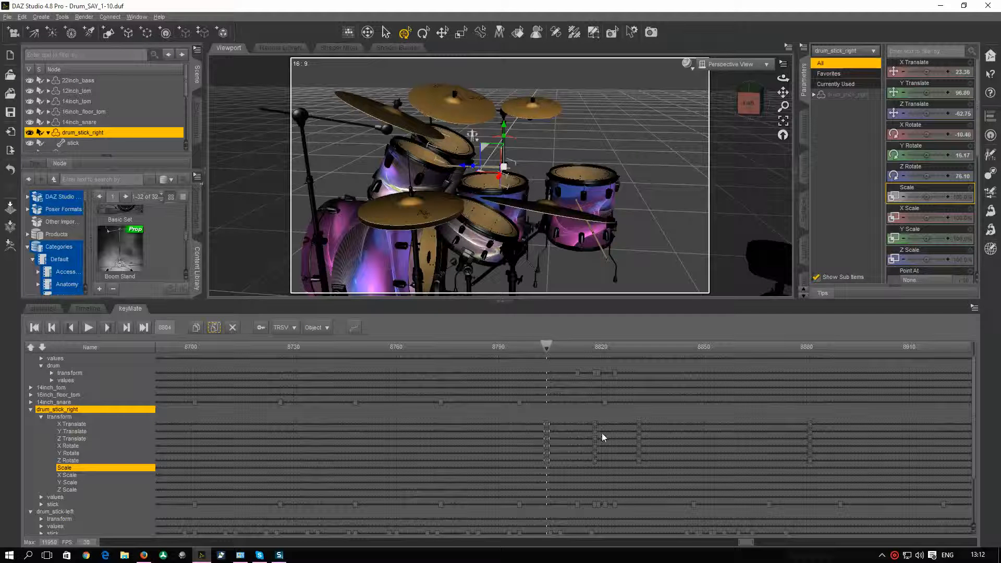
Examine the right stick's move from the snare to the 12-inch tom between frames 8779 and 8808 in a close-up
mouse_move(546, 344)
left_mouse_down()
mouse_move(558, 345)
mouse_move(523, 355)
mouse_move(545, 355)
left_mouse_up()
left_click_drag(544, 352, 459, 387)
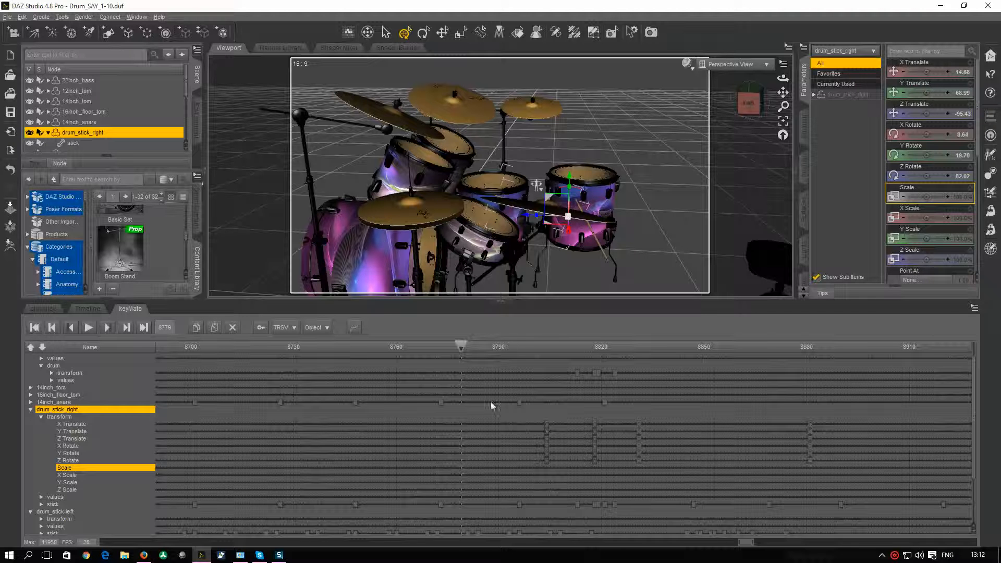
mouse_move(459, 346)
left_mouse_down()
mouse_move(446, 346)
mouse_move(460, 345)
left_mouse_up()
left_click_drag(783, 93, 694, 146)
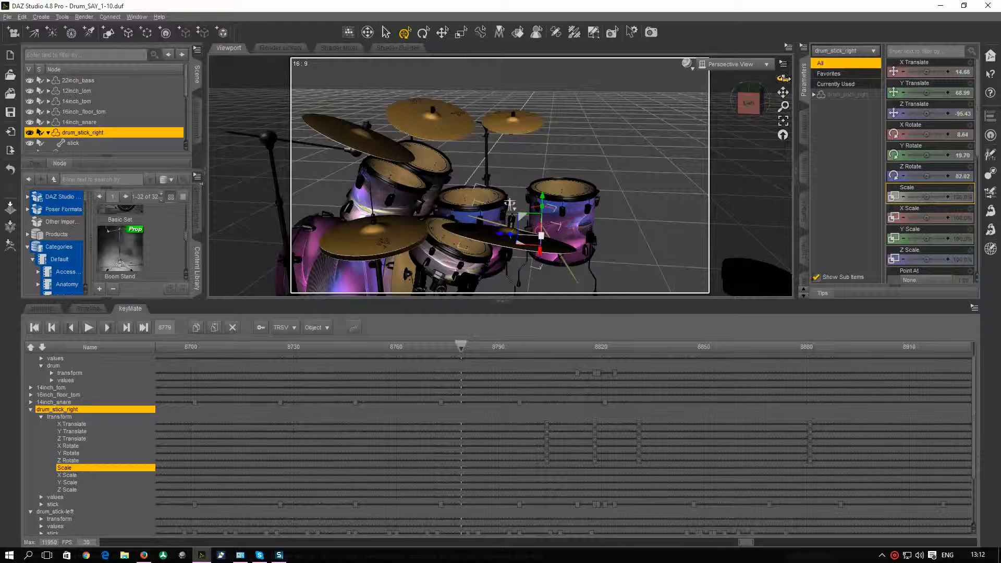
mouse_move(783, 79)
left_mouse_down()
mouse_move(746, 110)
mouse_move(794, 77)
left_mouse_up()
scroll(683, 146, "up", 5)
scroll(667, 163, "up", 1)
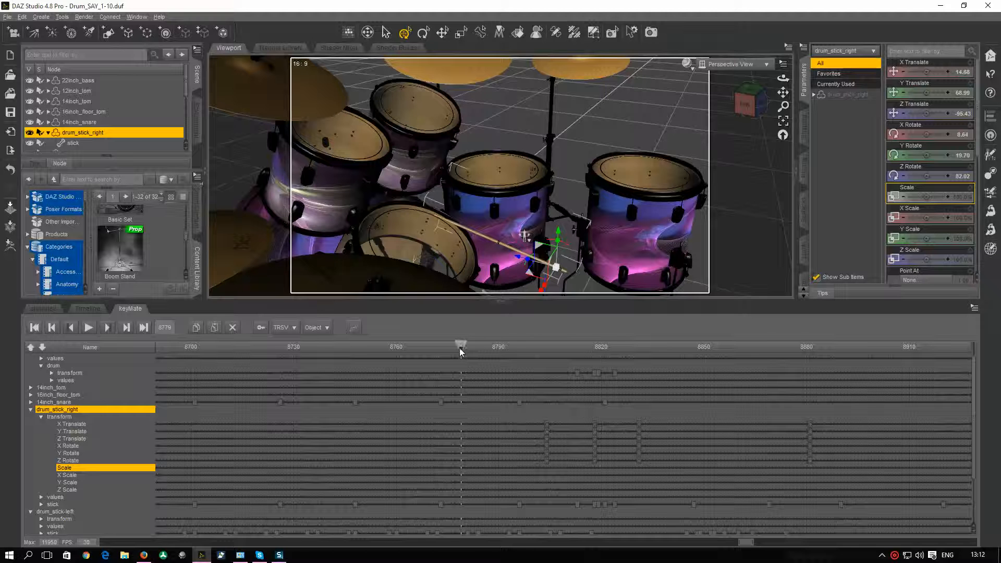
left_click_drag(461, 352, 559, 367)
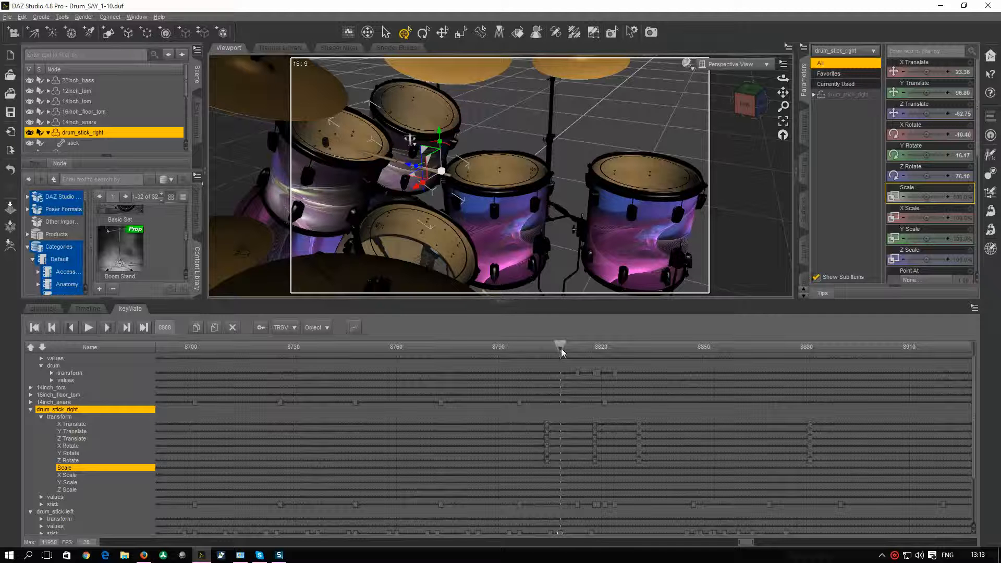
left_click_drag(561, 350, 516, 359)
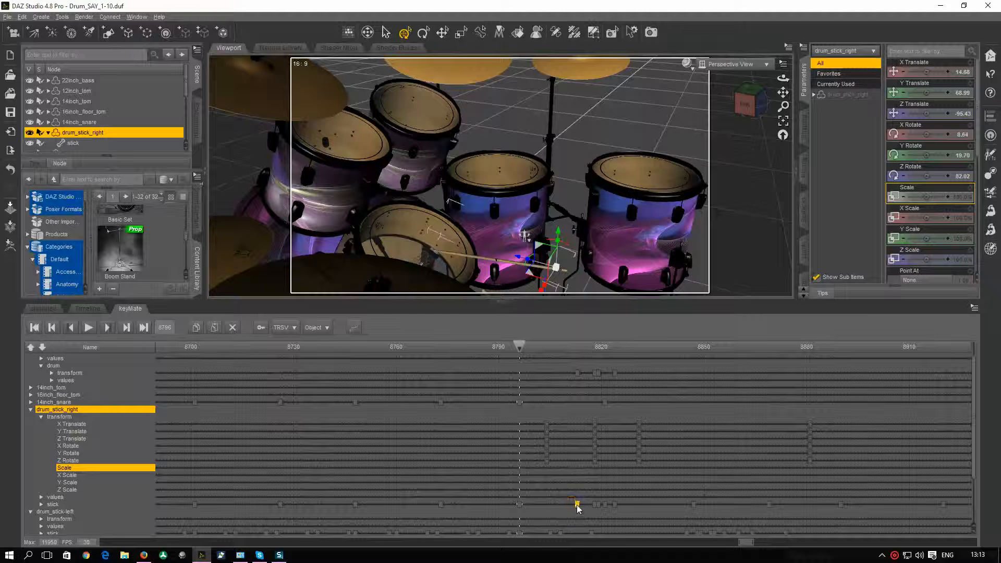
Shift the right stick's tom-position keyframes to about frame 8809 and the stick bone's preceding keyframe to about frame 8807
left_click_drag(577, 504, 560, 507)
mouse_move(519, 346)
left_mouse_down()
mouse_move(559, 347)
mouse_move(533, 352)
left_mouse_up()
left_click_drag(541, 418, 550, 470)
left_click_drag(553, 449, 564, 450)
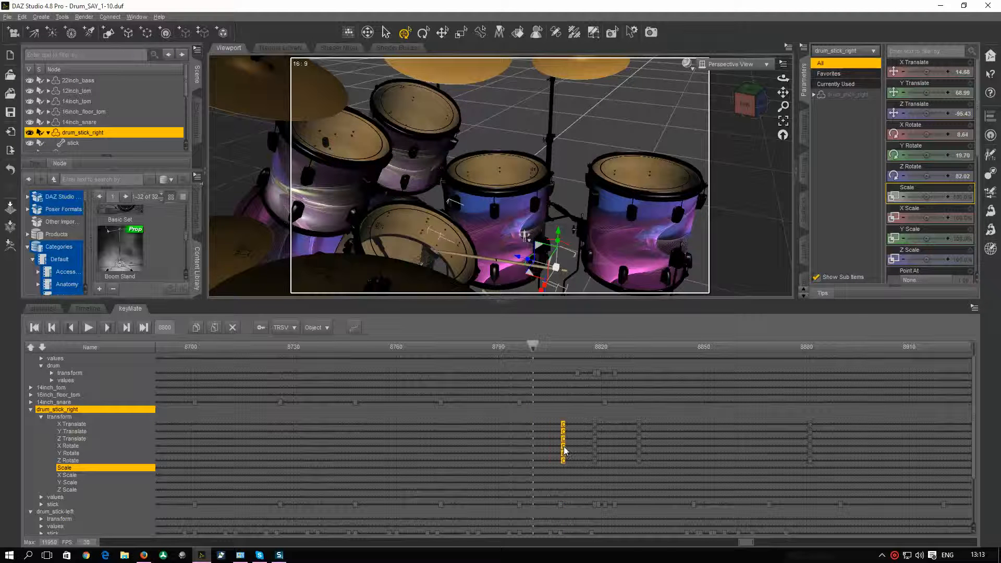
left_click(560, 504)
left_click_drag(561, 504, 557, 504)
Delete the pasted return keyframes after comparing them at about frame 8828 with the stick's existing keyframes at frame 8831
left_click_drag(535, 345, 570, 359)
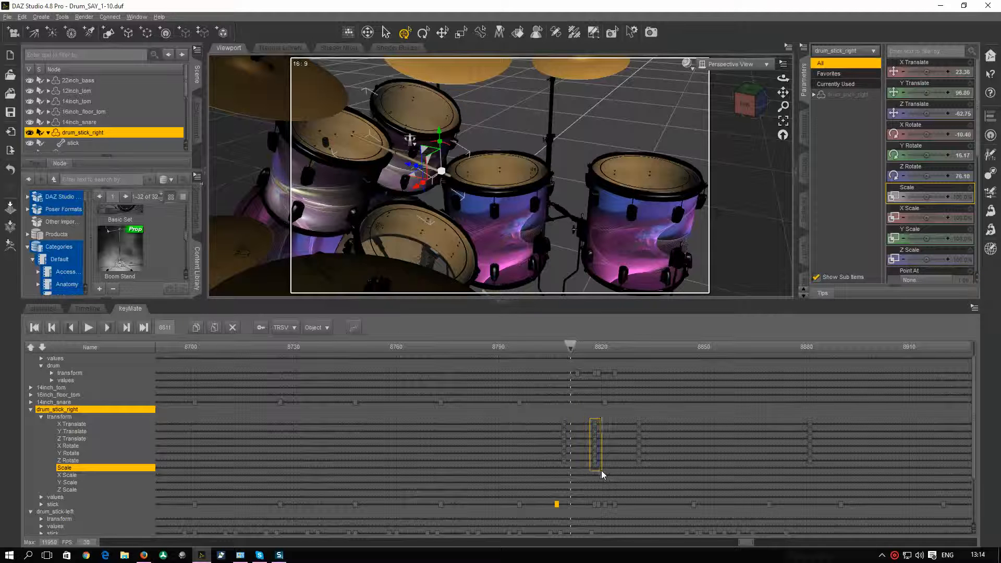
left_click_drag(602, 470, 613, 437)
left_click_drag(563, 346, 638, 359)
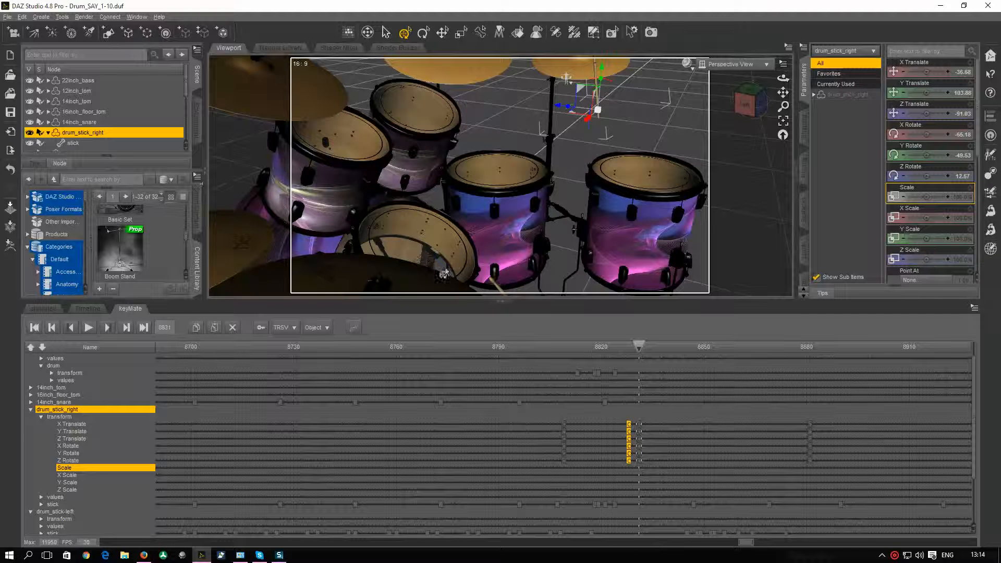
left_click_drag(635, 350, 628, 349)
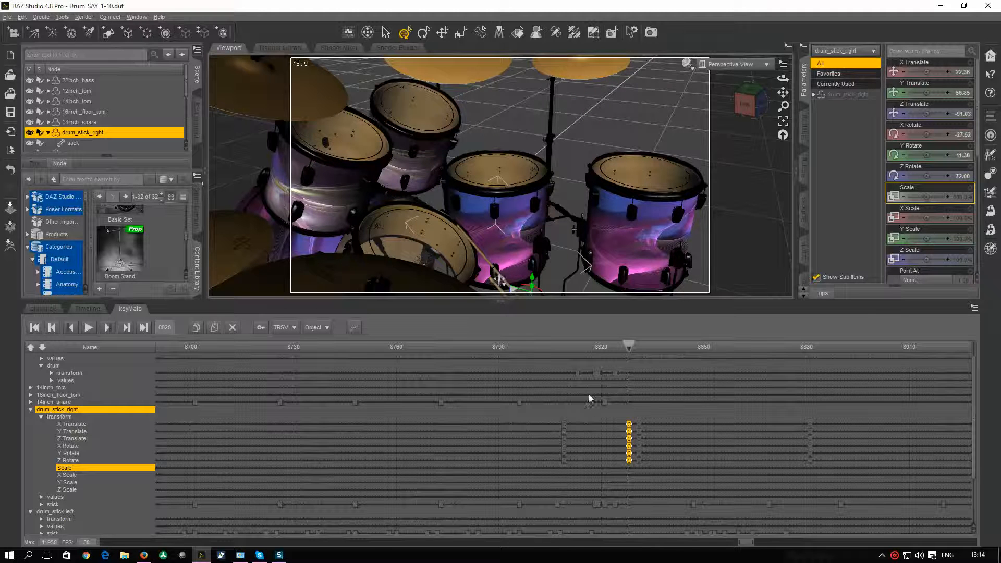
left_click_drag(632, 348, 637, 349)
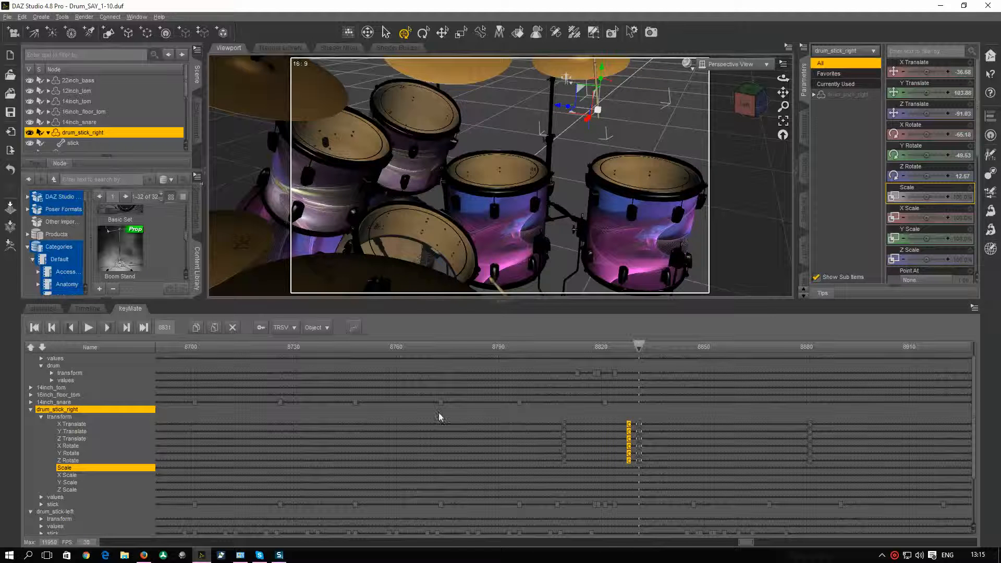
left_click(232, 327)
Delay the right stick's tom-position keyframes to about frame 8811 and the stick bone's keyframe to about frame 8810
left_click_drag(636, 344, 559, 357)
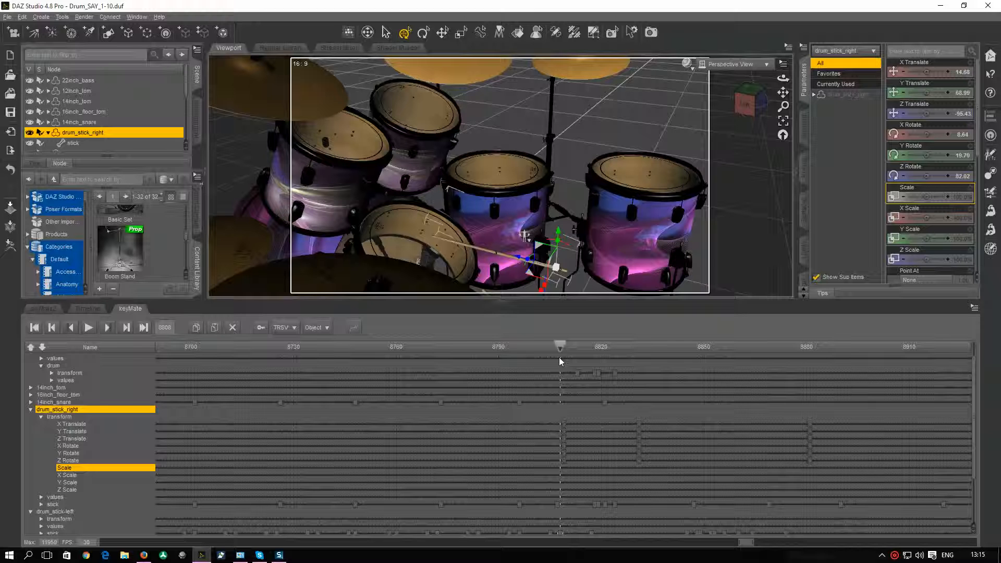
left_click_drag(559, 358, 647, 368)
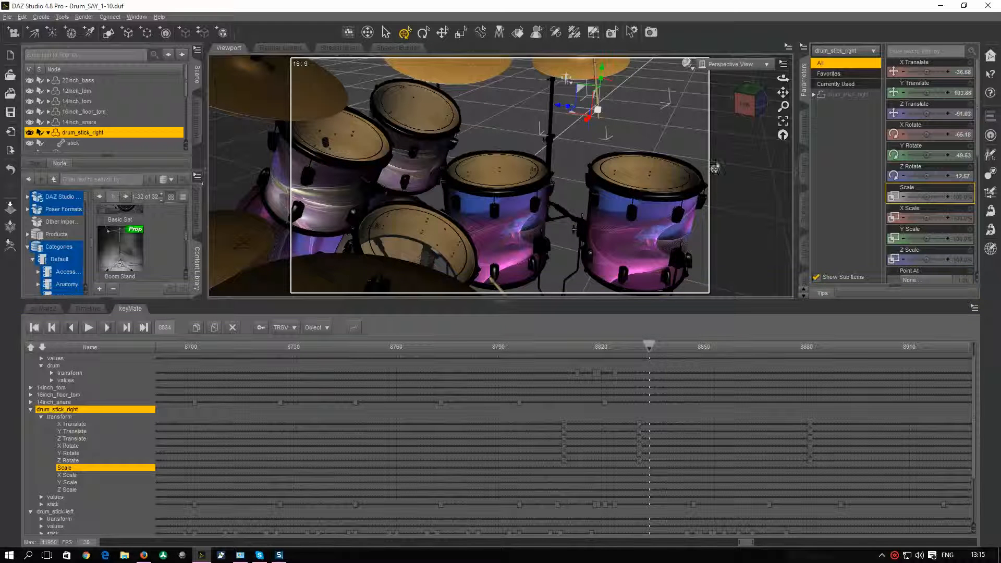
left_click_drag(782, 91, 765, 142)
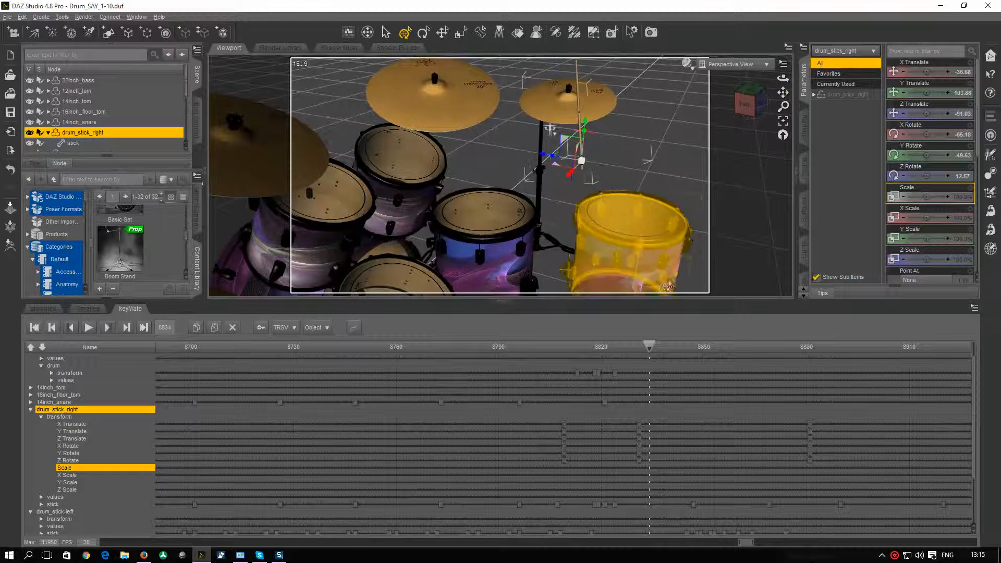
left_click_drag(651, 344, 544, 351)
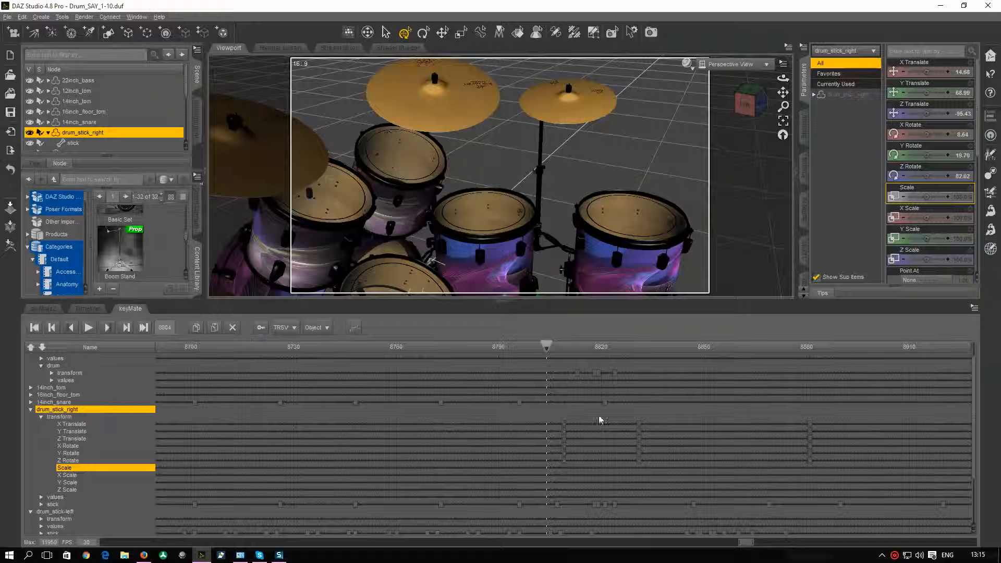
left_click_drag(550, 350, 514, 365)
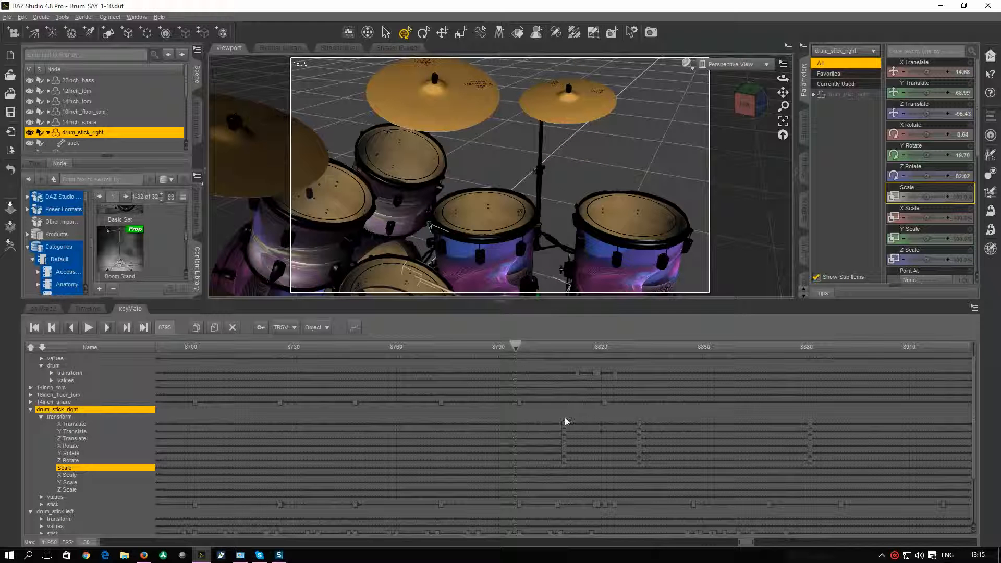
left_click_drag(559, 417, 570, 443)
left_click(557, 504)
left_click_drag(557, 508, 567, 509)
left_click_drag(516, 346, 542, 350)
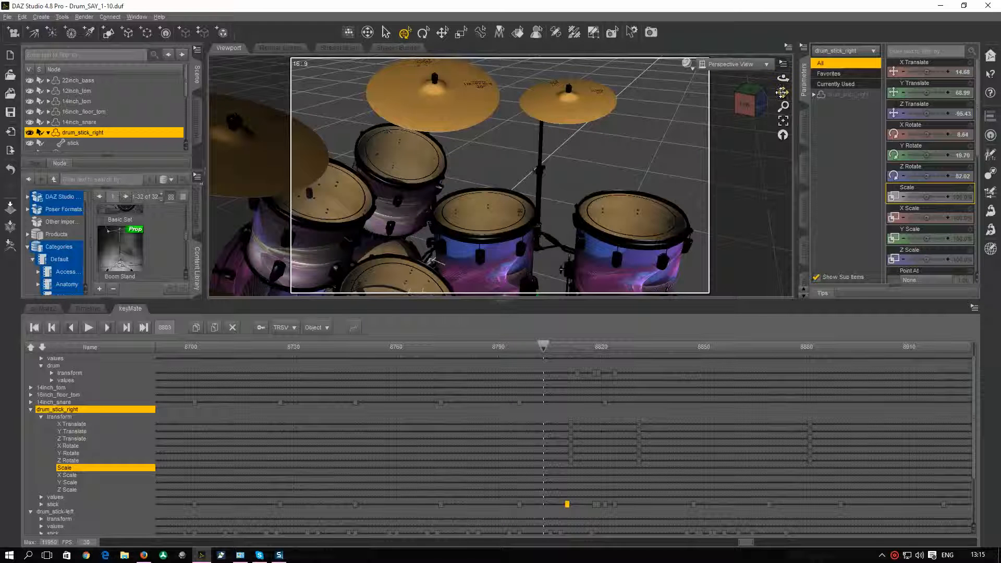
Scrub through the retimed 12-inch tom hits between frames 8803 and 8835 to check the stick's position
left_click_drag(783, 92, 781, 110)
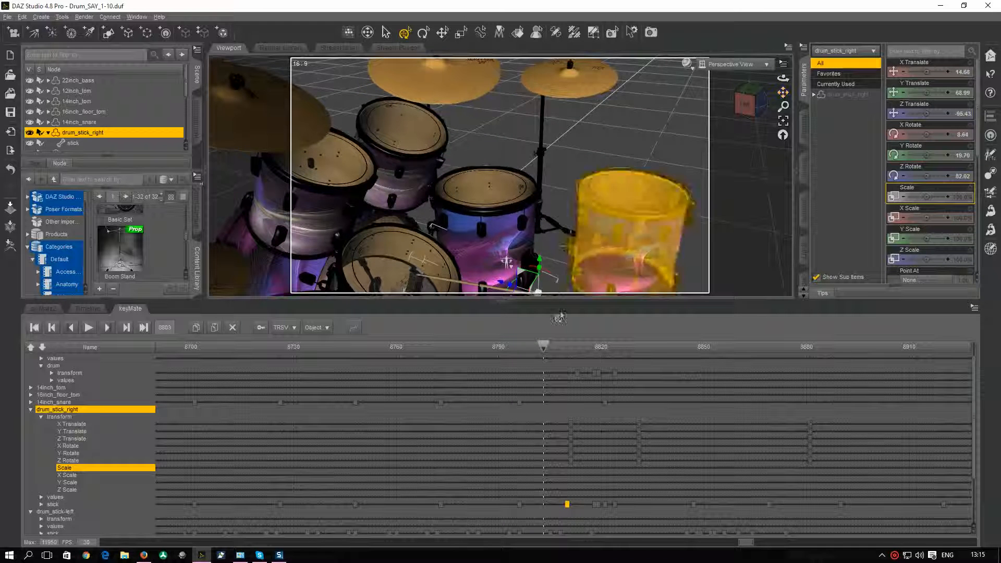
left_click_drag(542, 345, 649, 350)
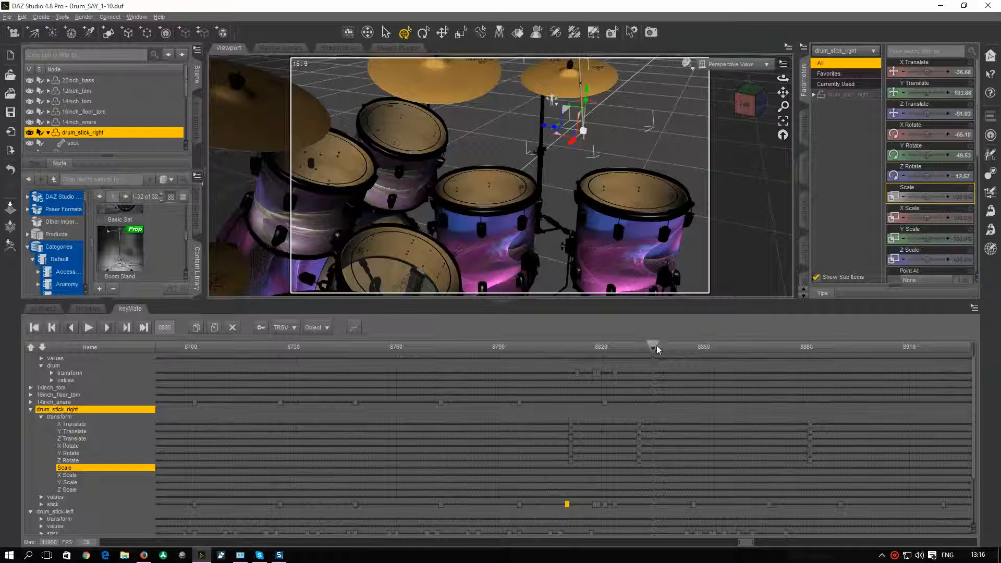
left_click_drag(653, 345, 363, 377)
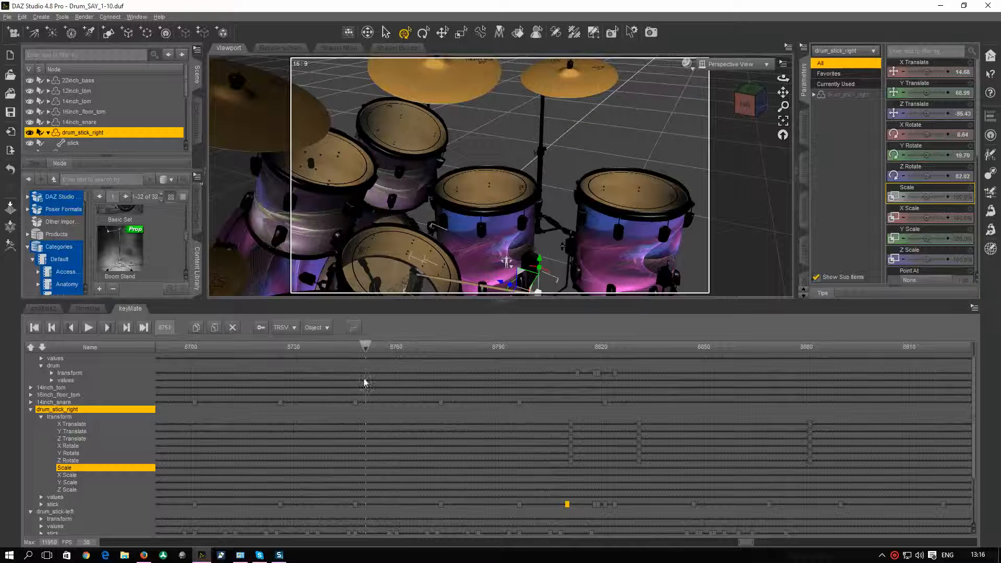
Play the animation from about frame 8765 in a raised view of the kit to review the right stick's tom hits
scroll(605, 250, "down", 8)
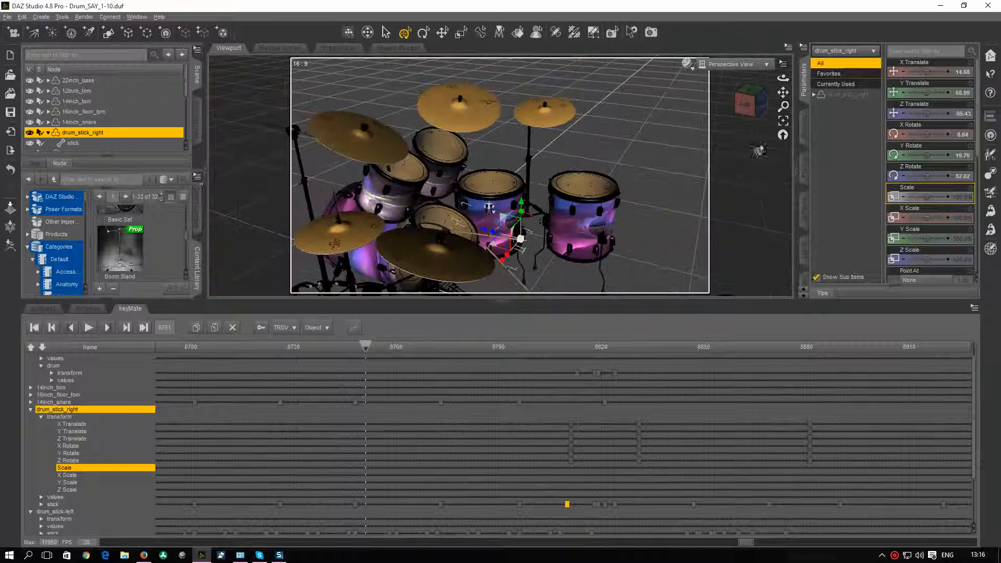
left_click_drag(783, 78, 745, 94)
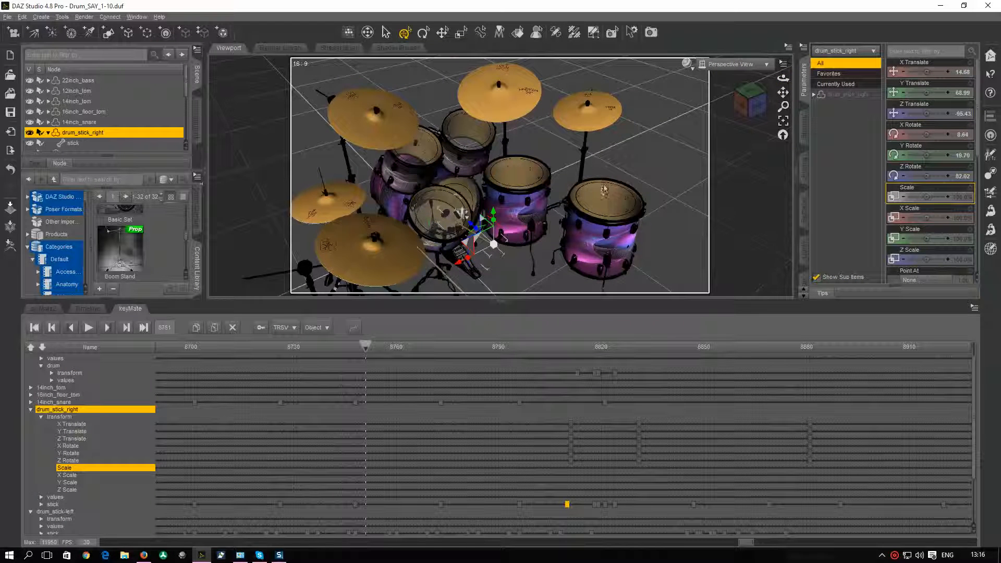
scroll(613, 184, "up", 5)
scroll(613, 183, "up", 2)
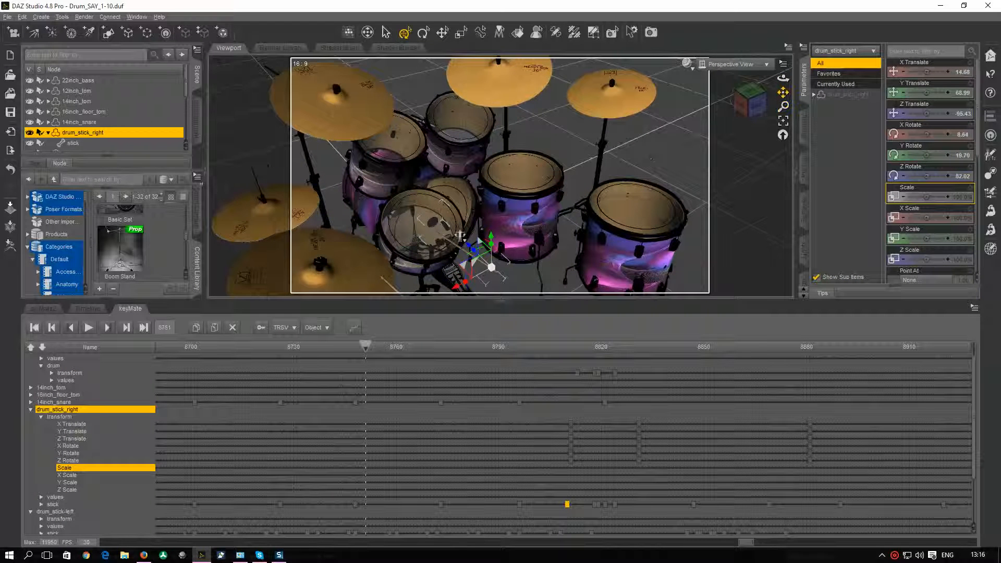
left_click_drag(783, 93, 788, 106)
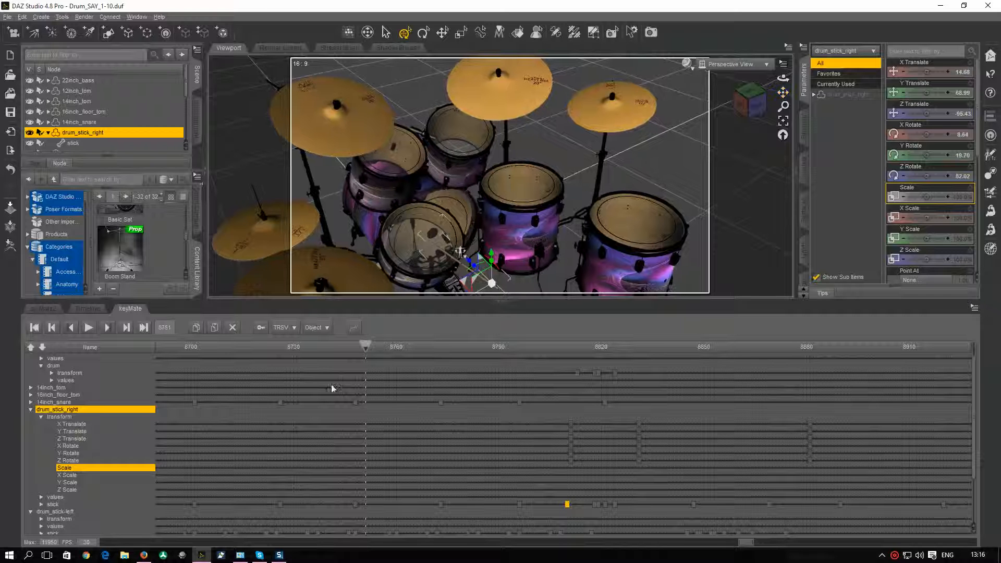
left_click_drag(365, 346, 413, 346)
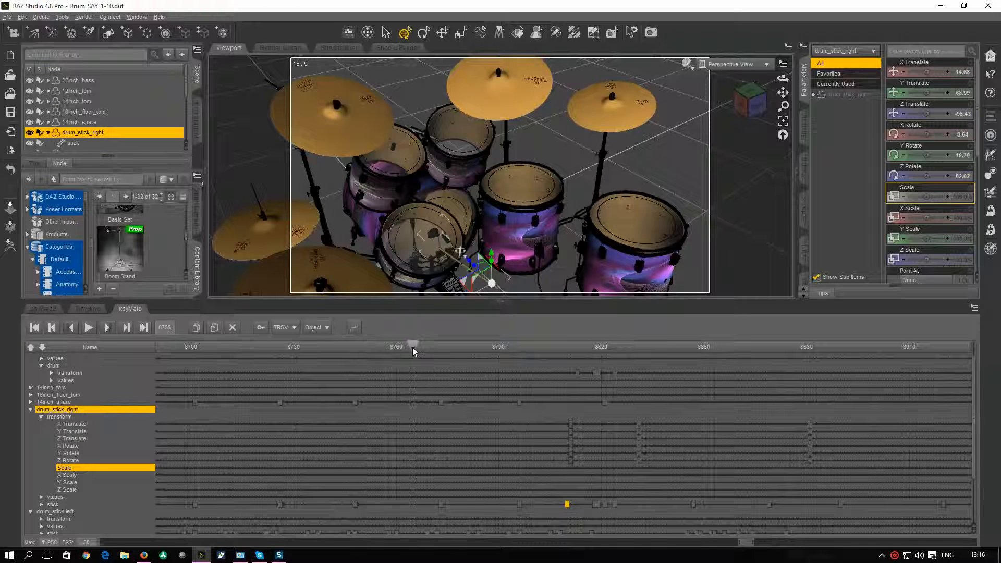
left_click(89, 327)
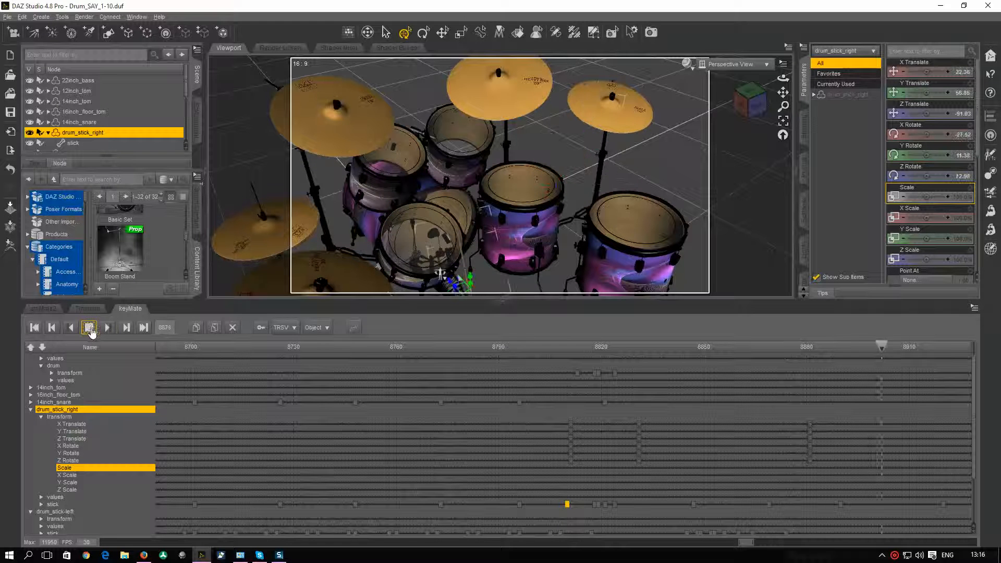
left_click(90, 329)
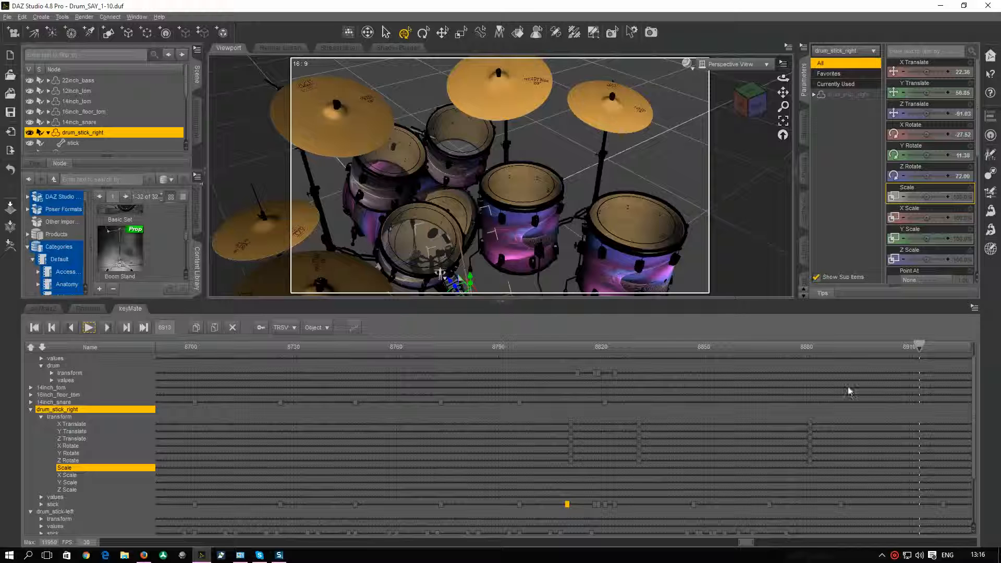
left_click_drag(917, 348, 530, 390)
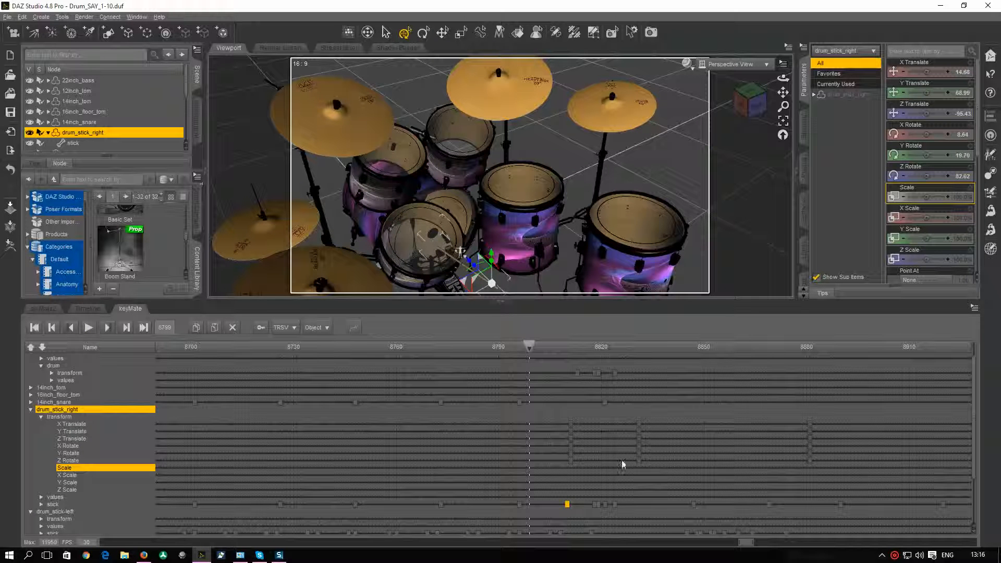